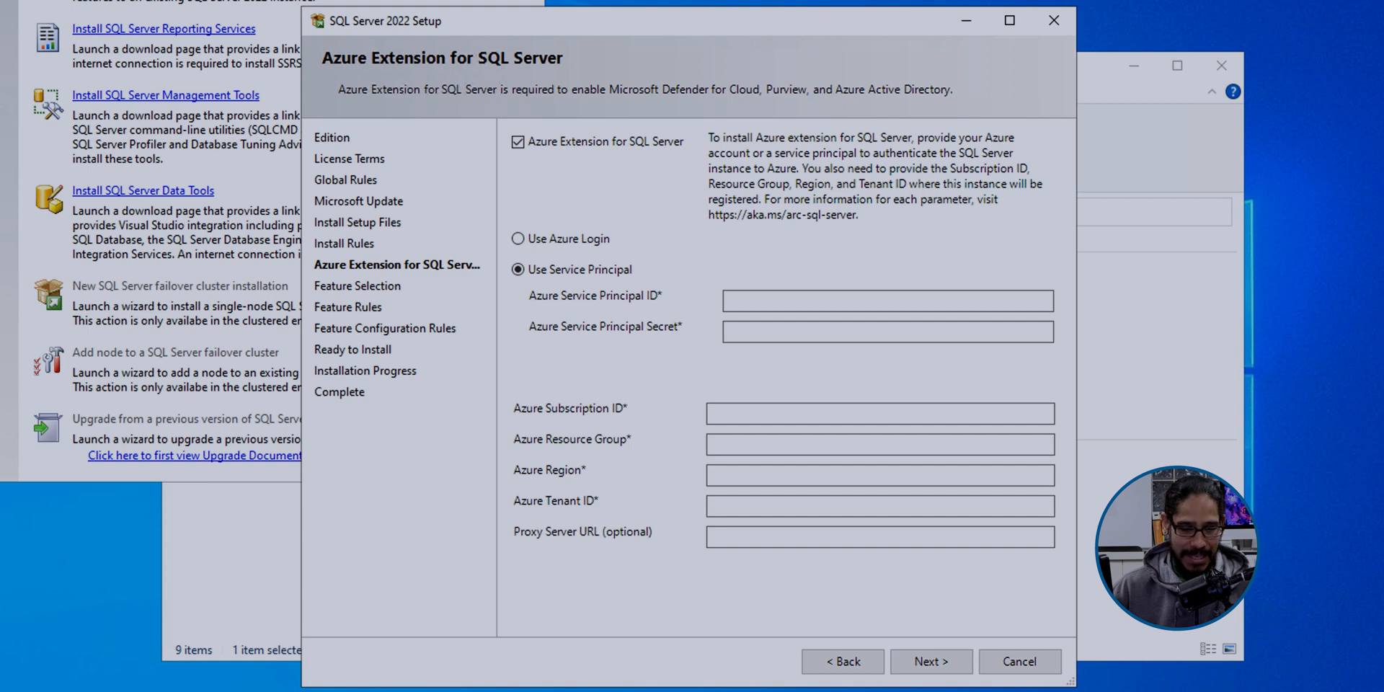
Exclude the Azure Extension for SQL Server and select Database Engine Services with Full-Text and Semantic Extractions for Search.
click(518, 142)
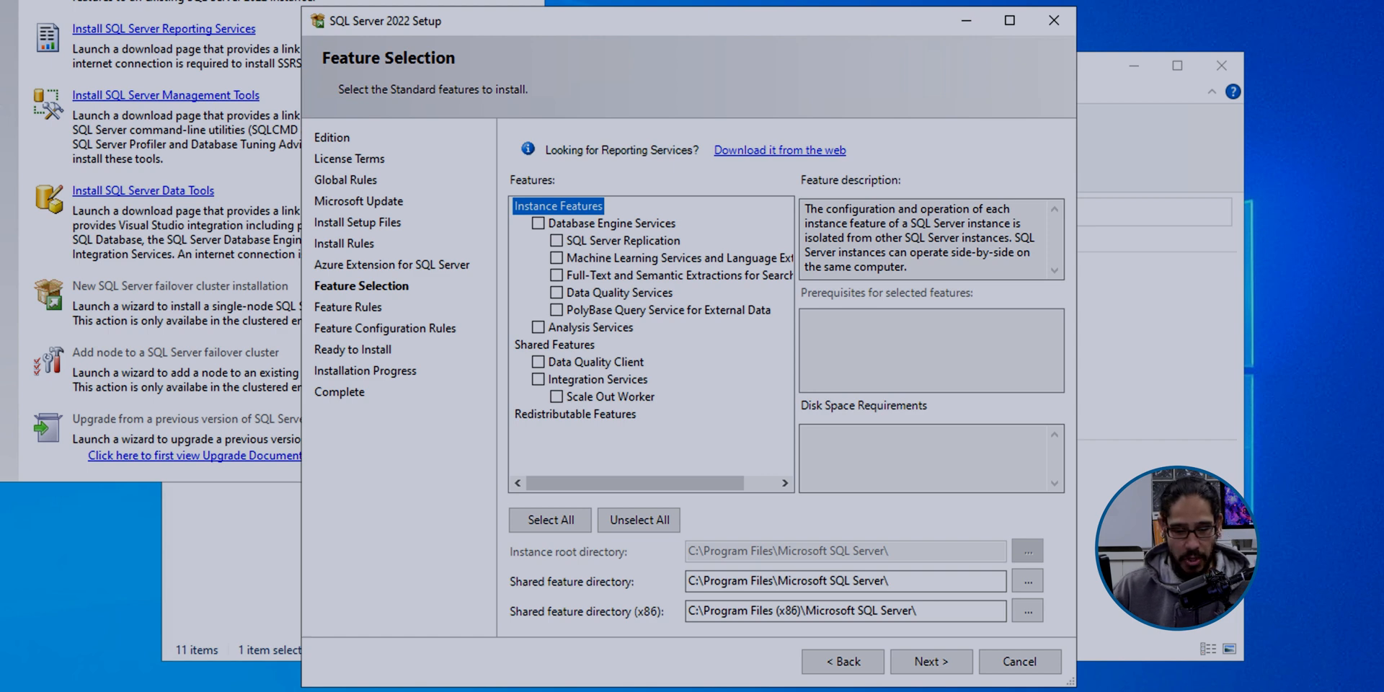
click(539, 223)
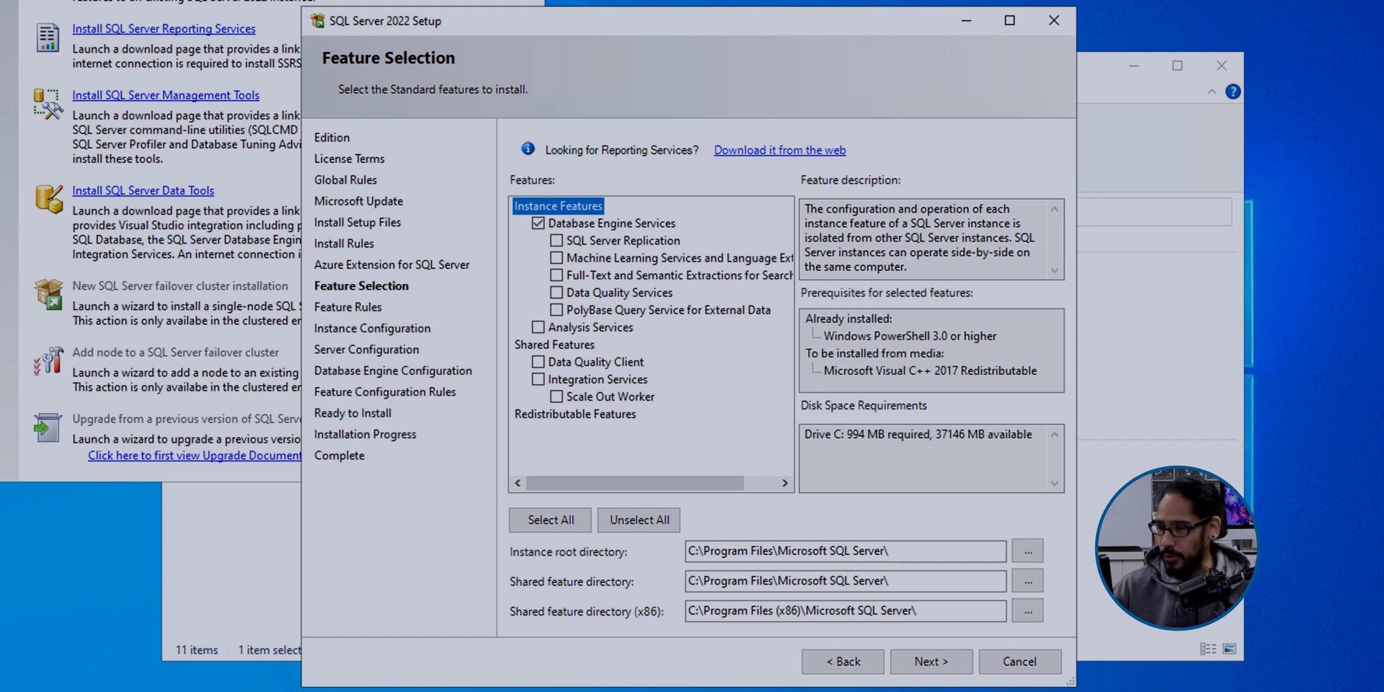
click(556, 276)
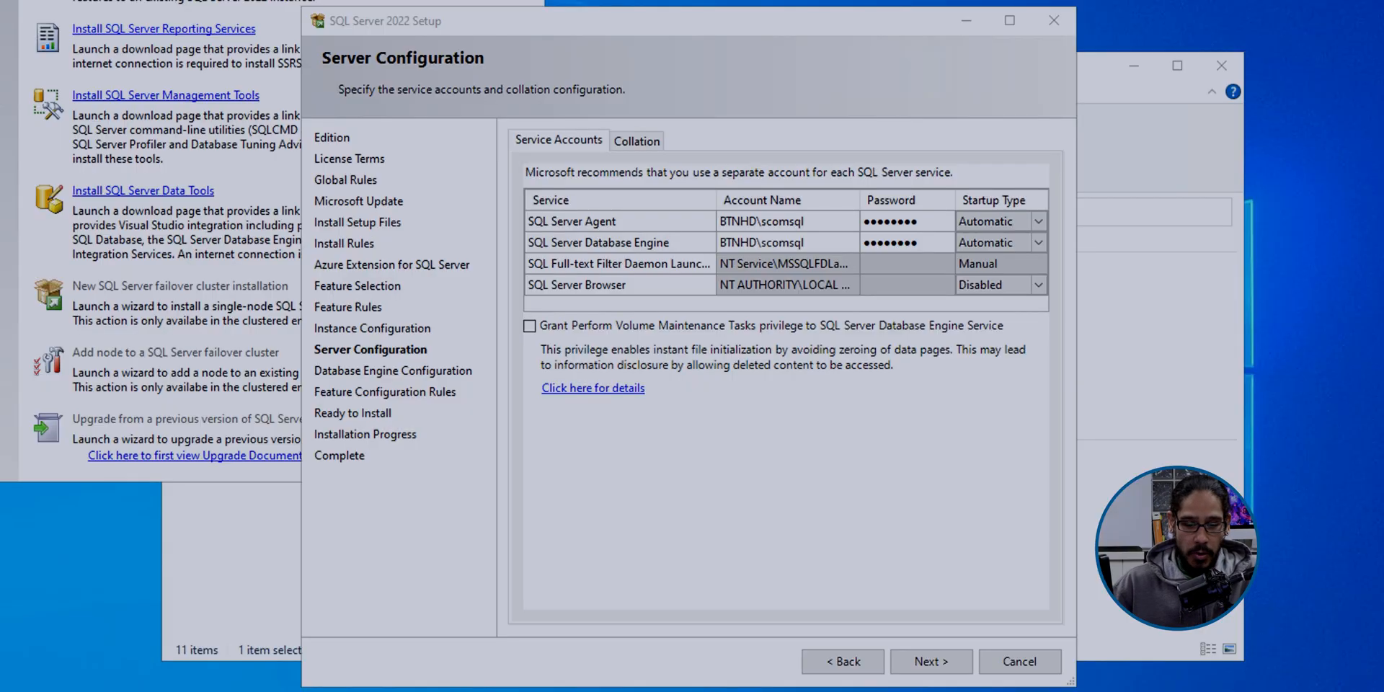
Check the collation settings, then install with Mixed Mode authentication, an sa account password and the current user as SQL Server administrator.
click(637, 142)
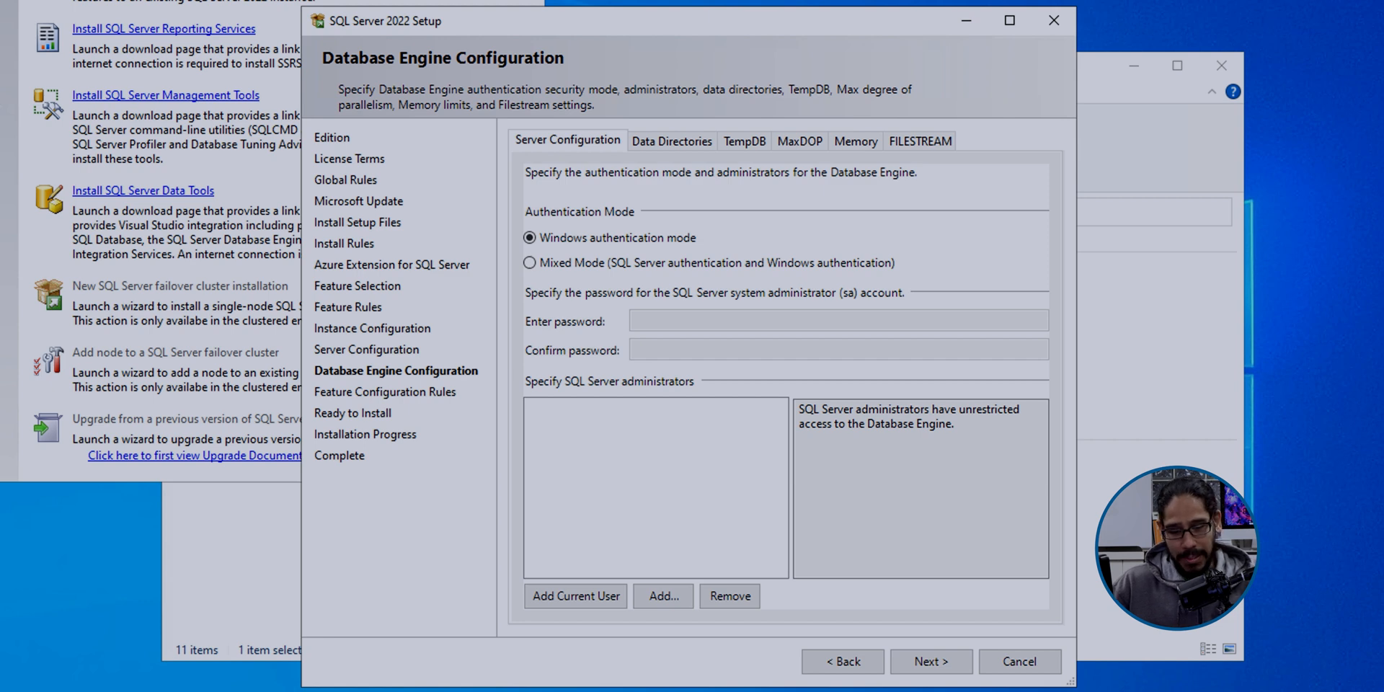
click(530, 263)
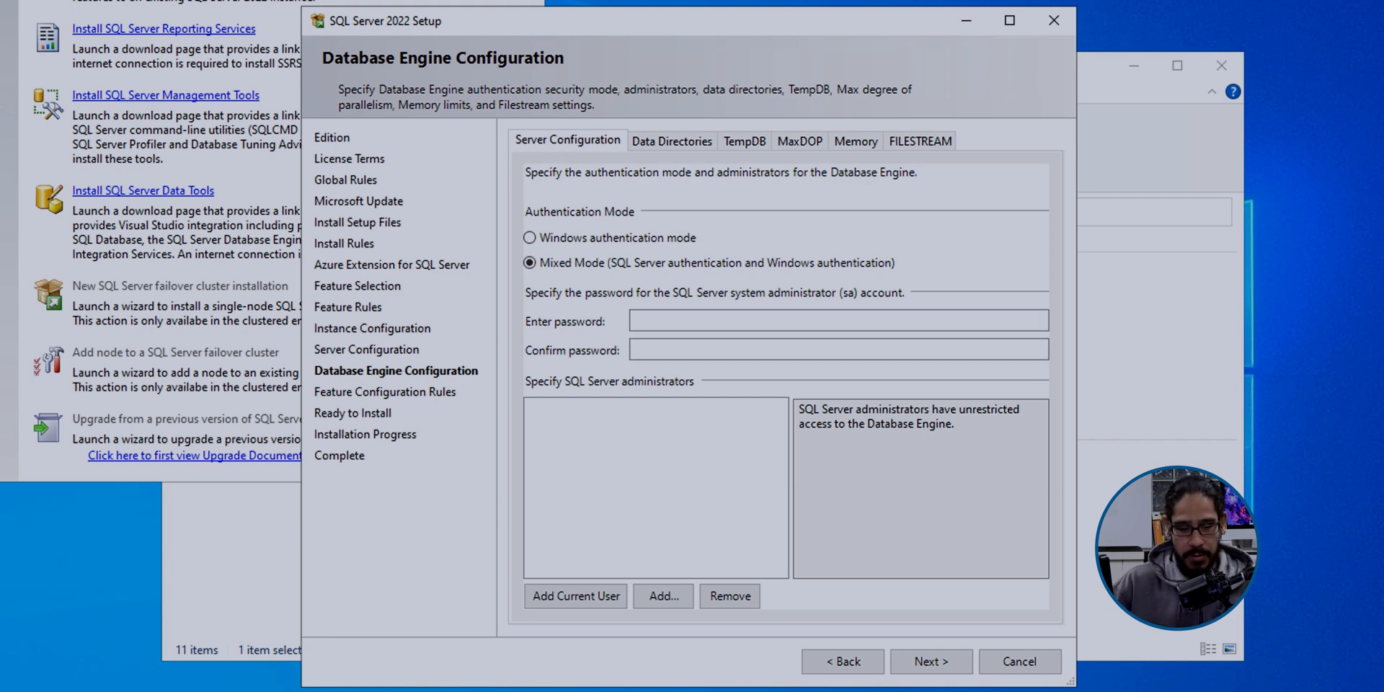
text(********)
key(Tab)
text(********)
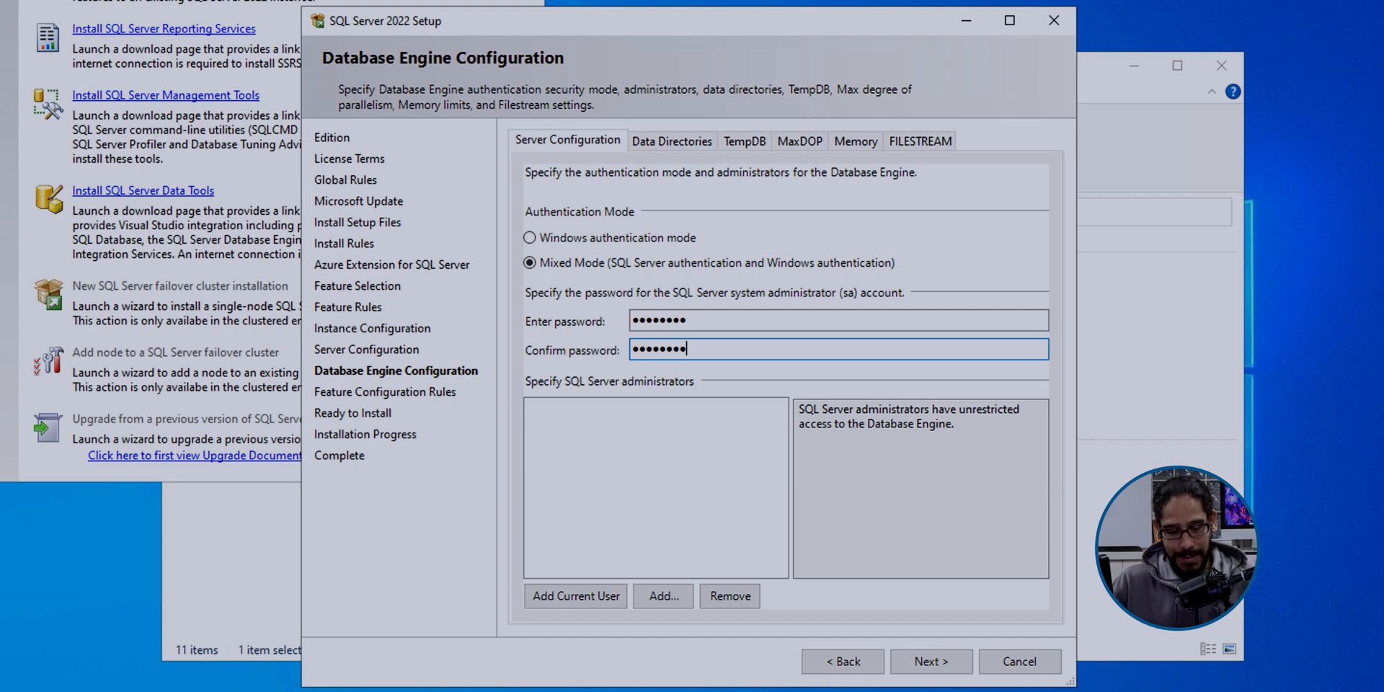
key(Tab)
key(space)
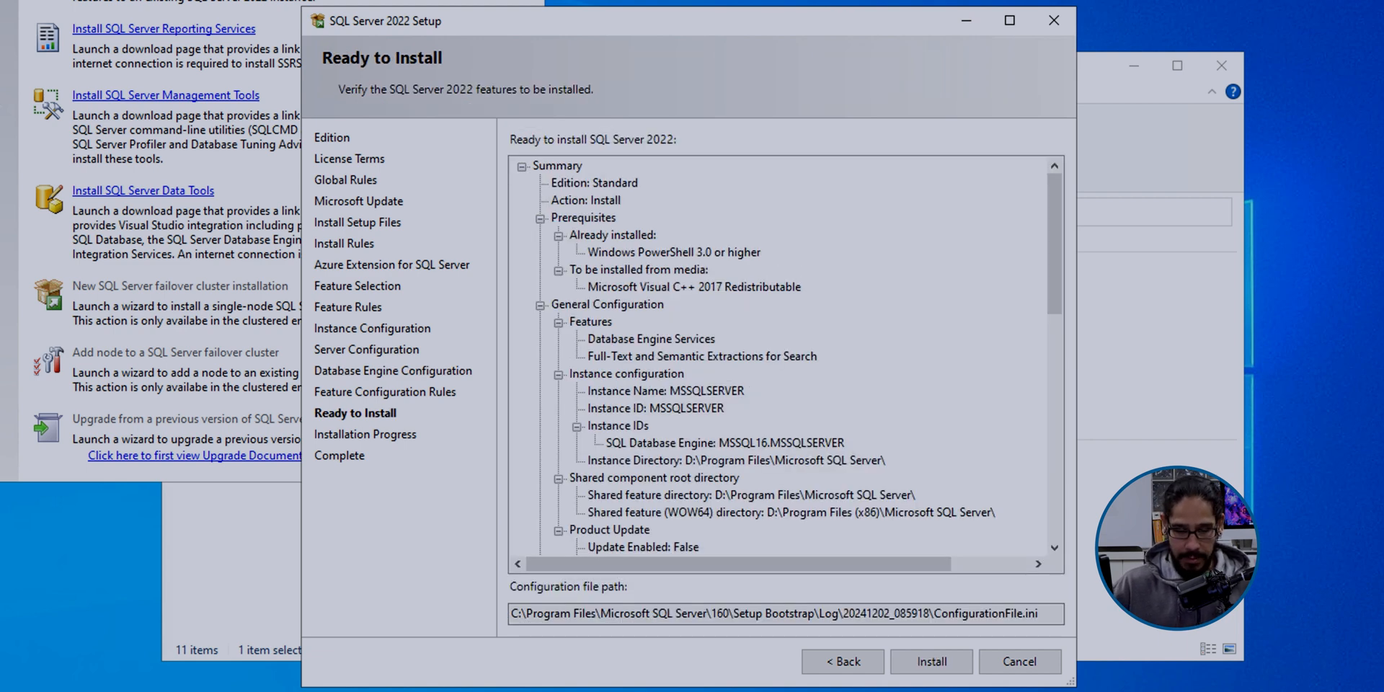
key(Return)
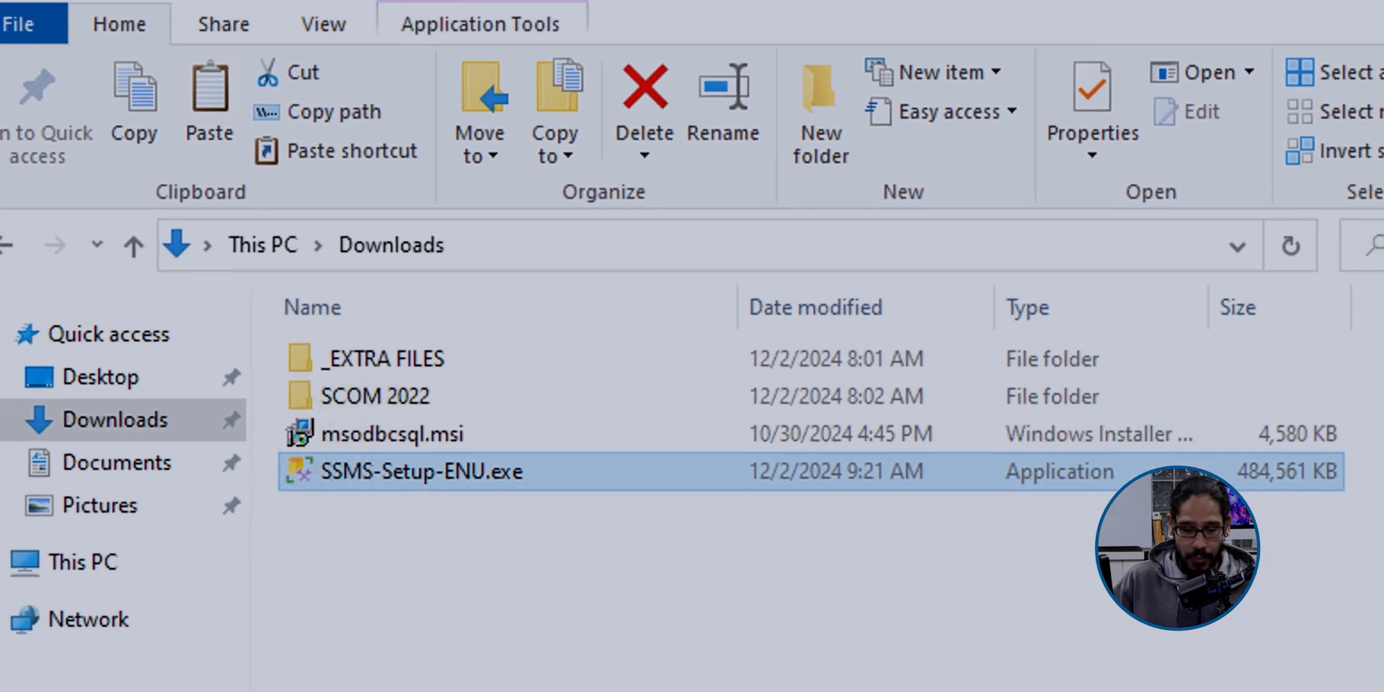
Run SSMS-Setup-ENU.exe as administrator and install Management Studio in D:\Program Files (x86)\Microsoft SQL Server Management Studio 20.
right_click(491, 565)
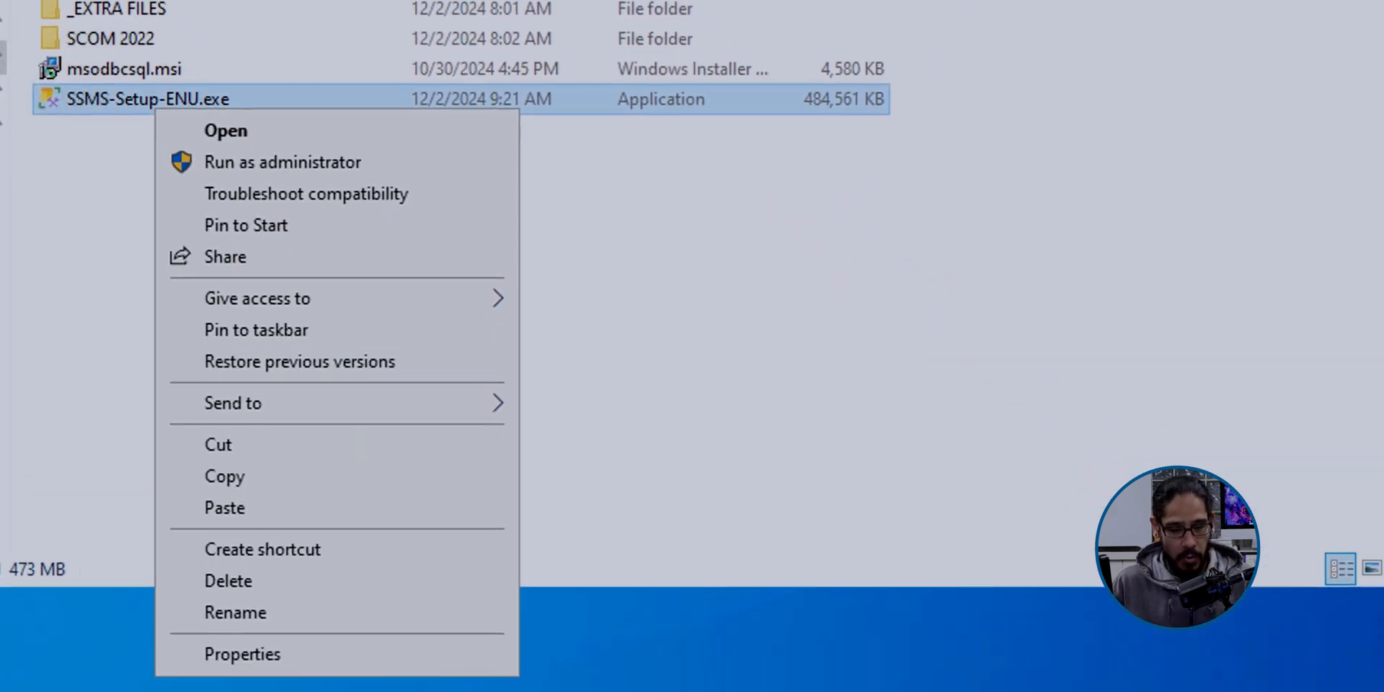
click(283, 162)
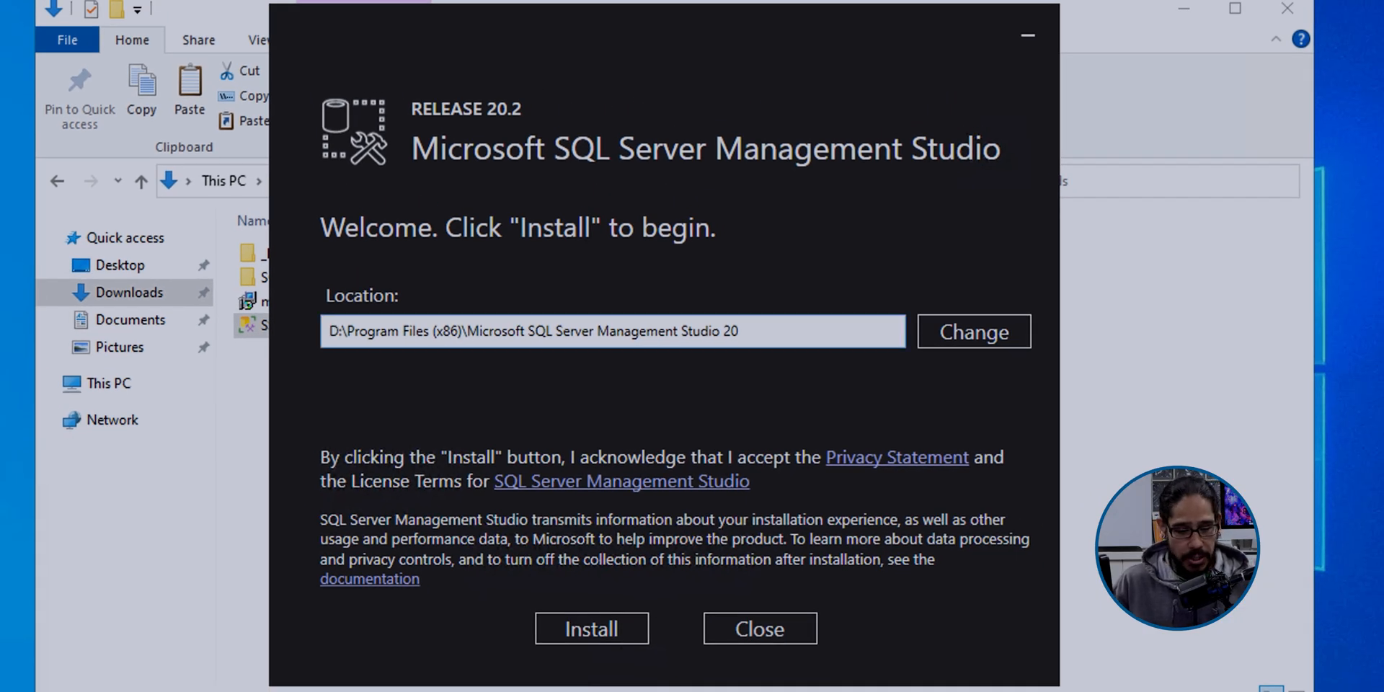
key(Return)
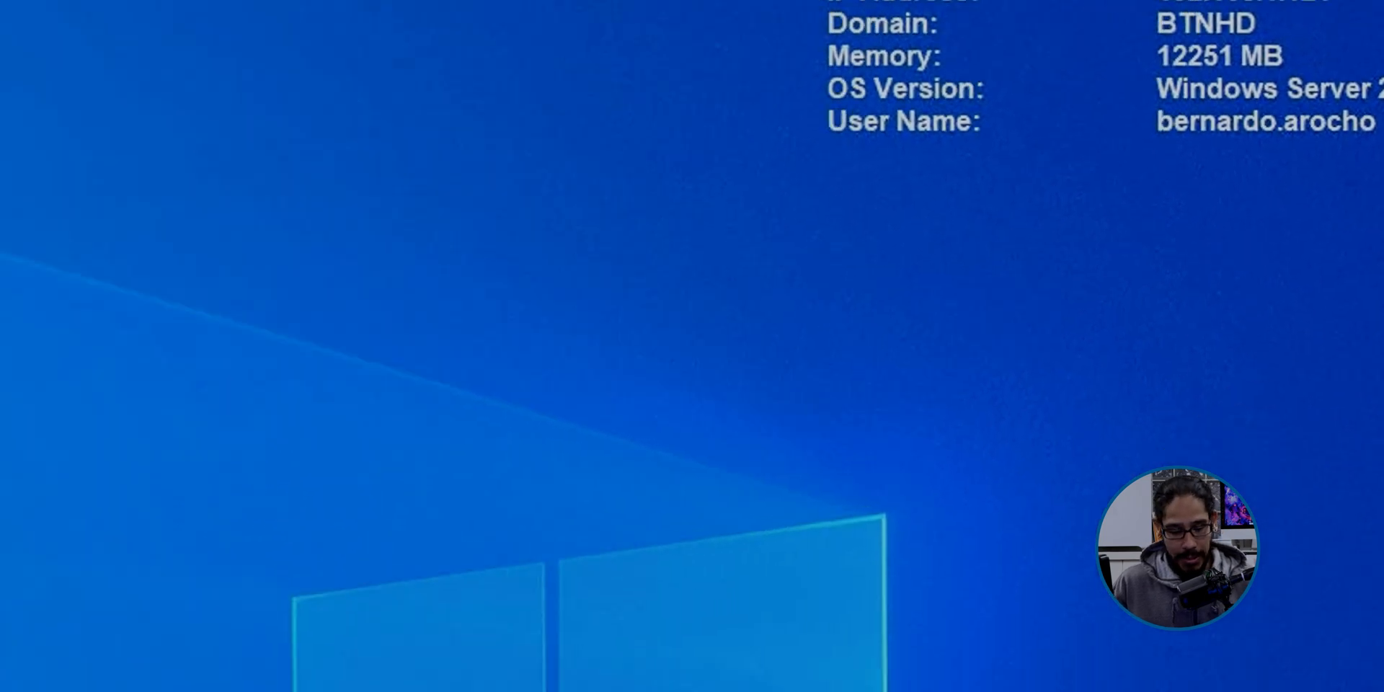
Open SQL Server Management Studio 20, connect to SCOM with Optional encryption, and expand its Databases folder.
key(super)
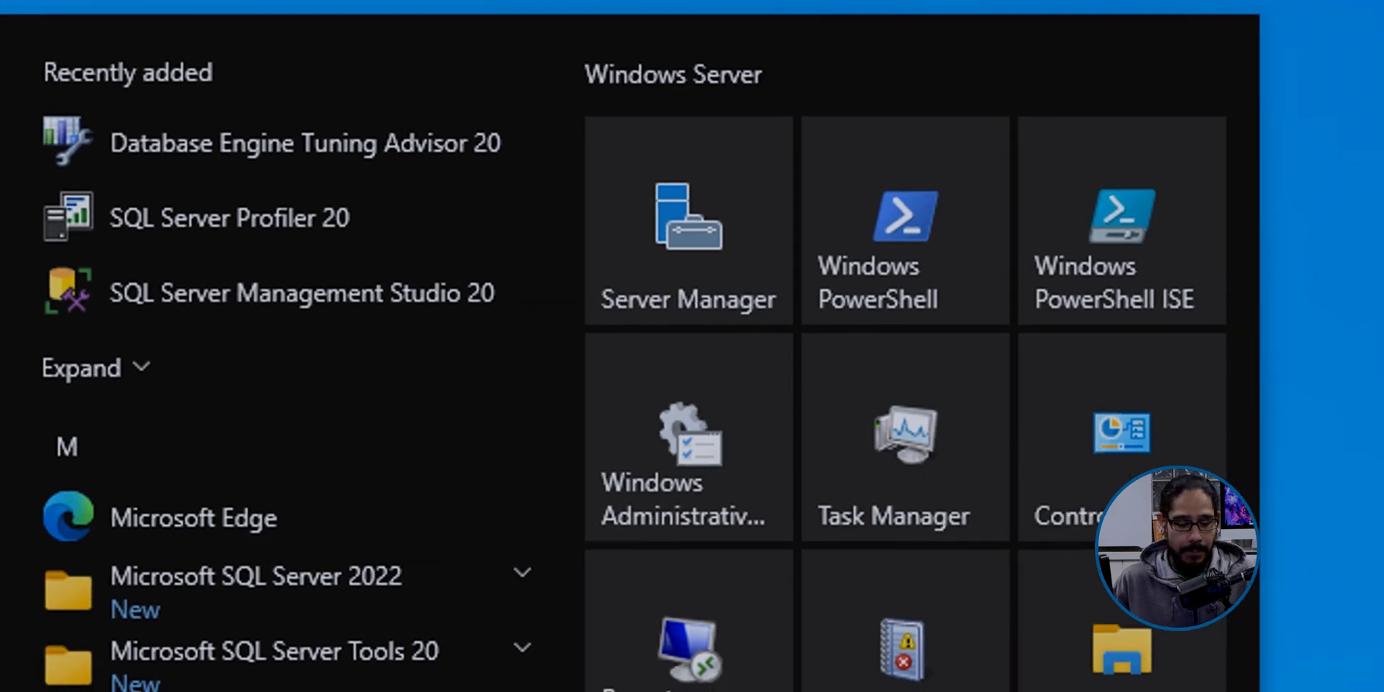
click(404, 289)
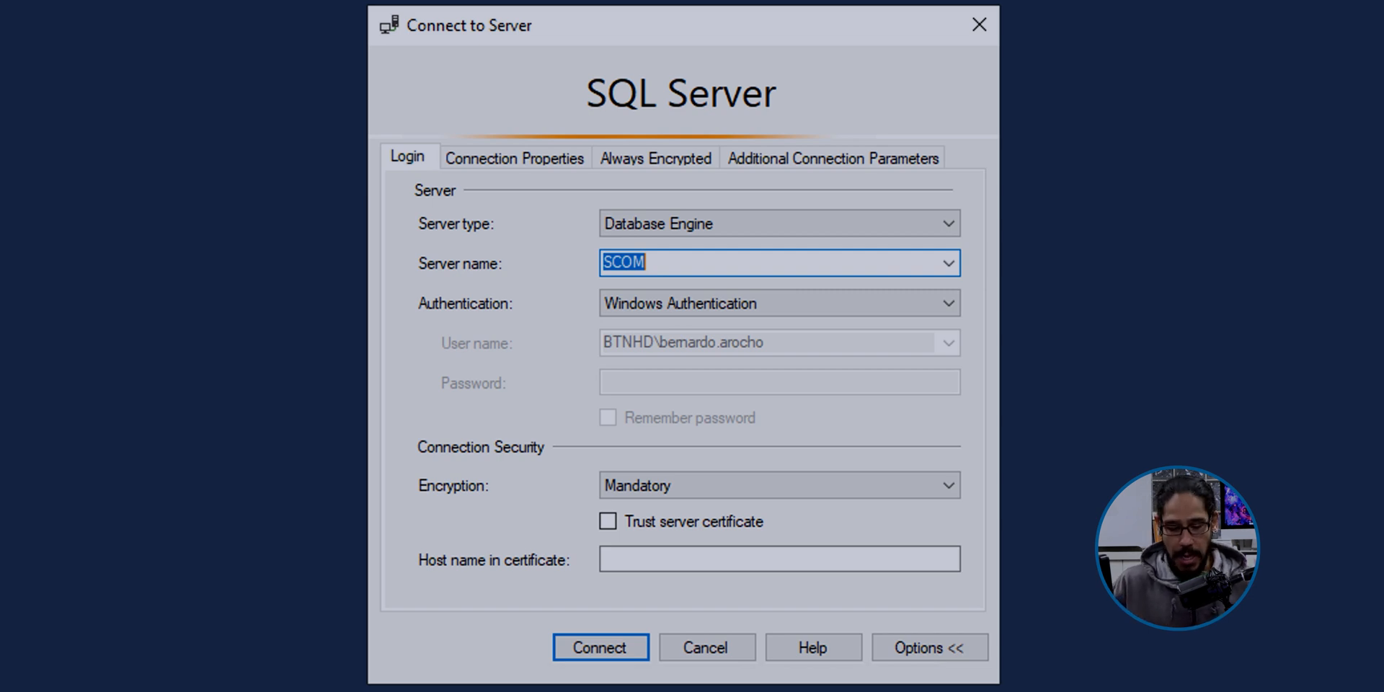
click(778, 485)
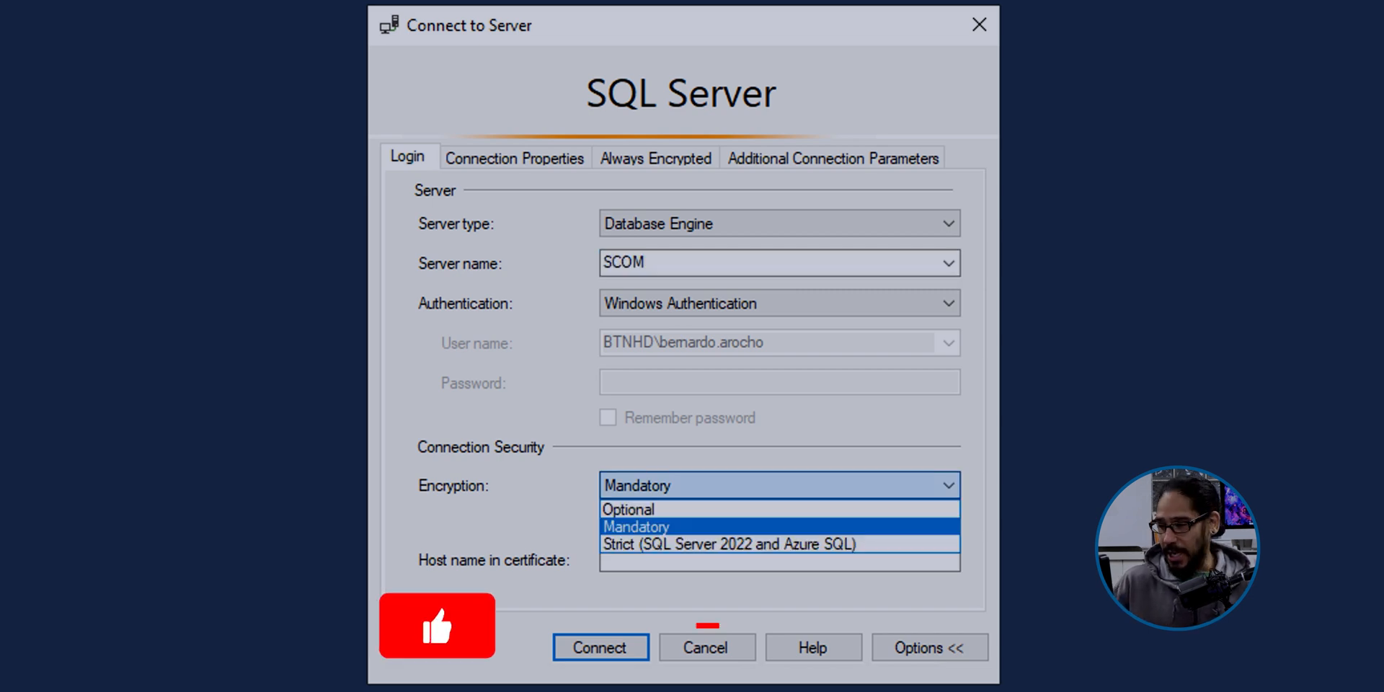
click(628, 509)
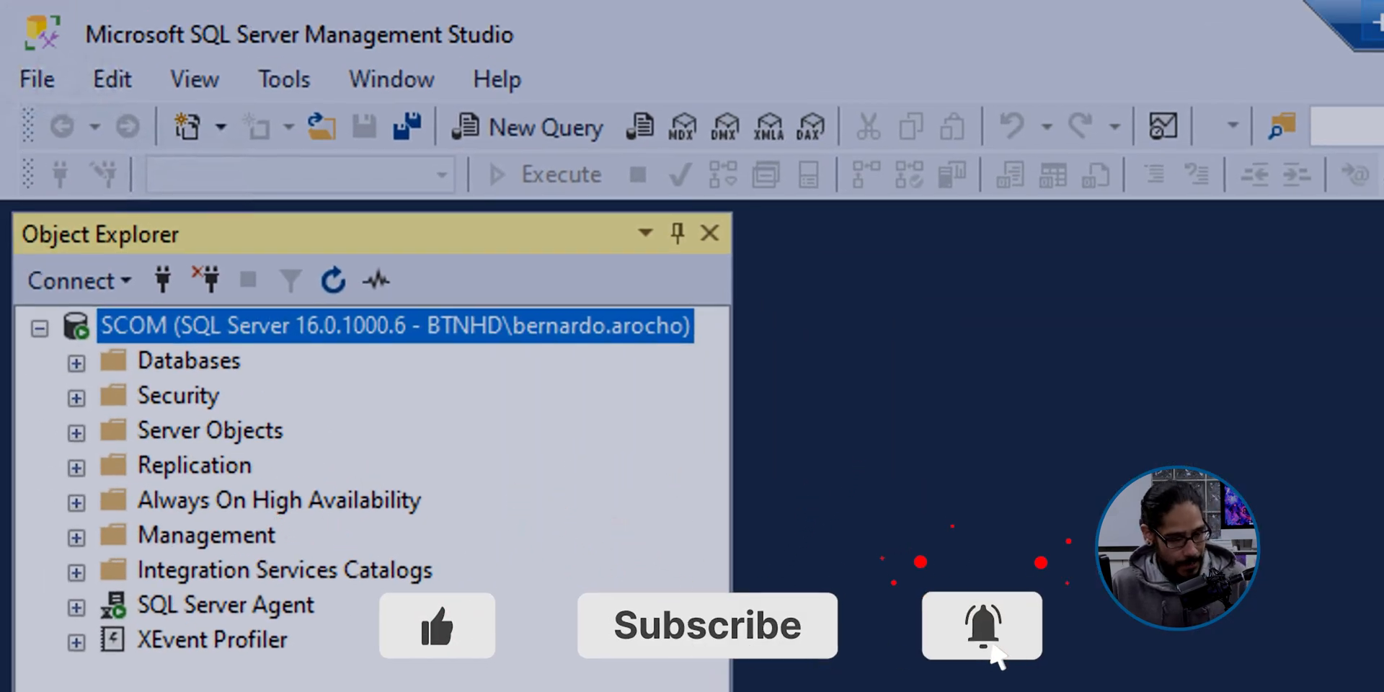
double_click(189, 360)
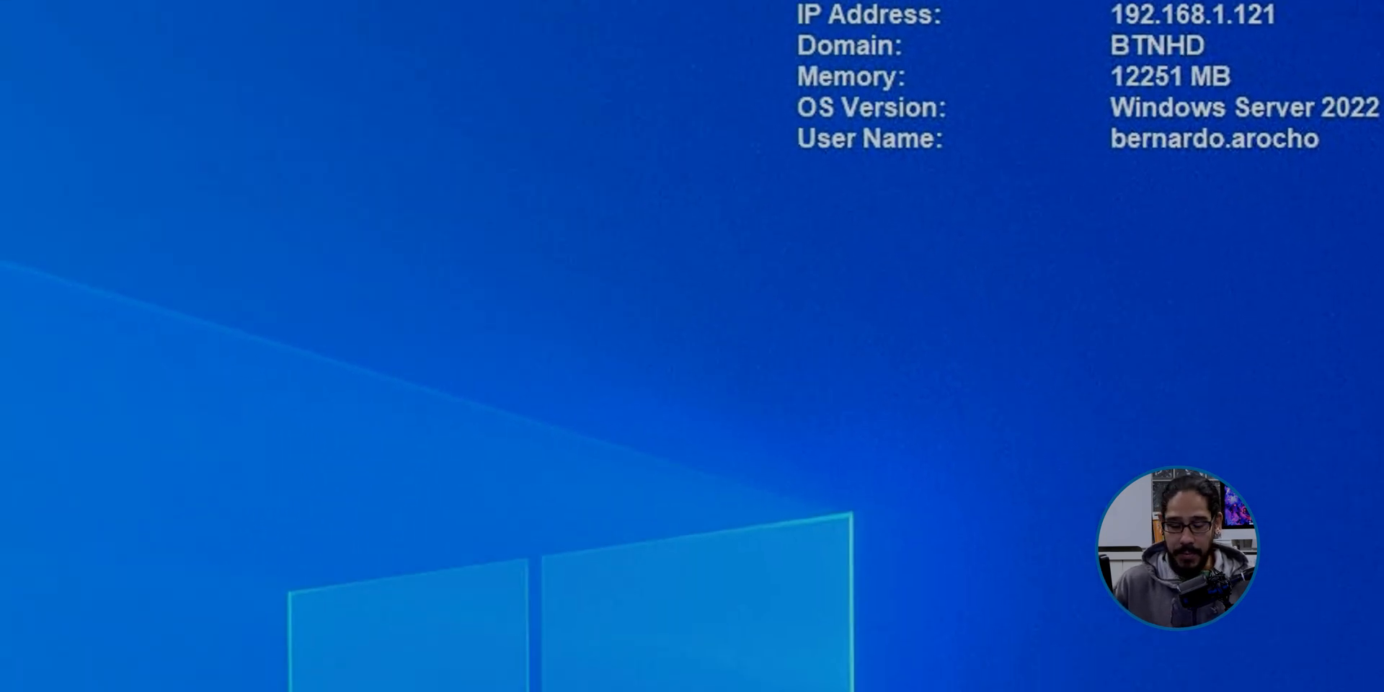
Launch SQLServerReportingServices.exe from the _EXTRA FILES folder in Downloads and choose to install Reporting Services.
key(super+e)
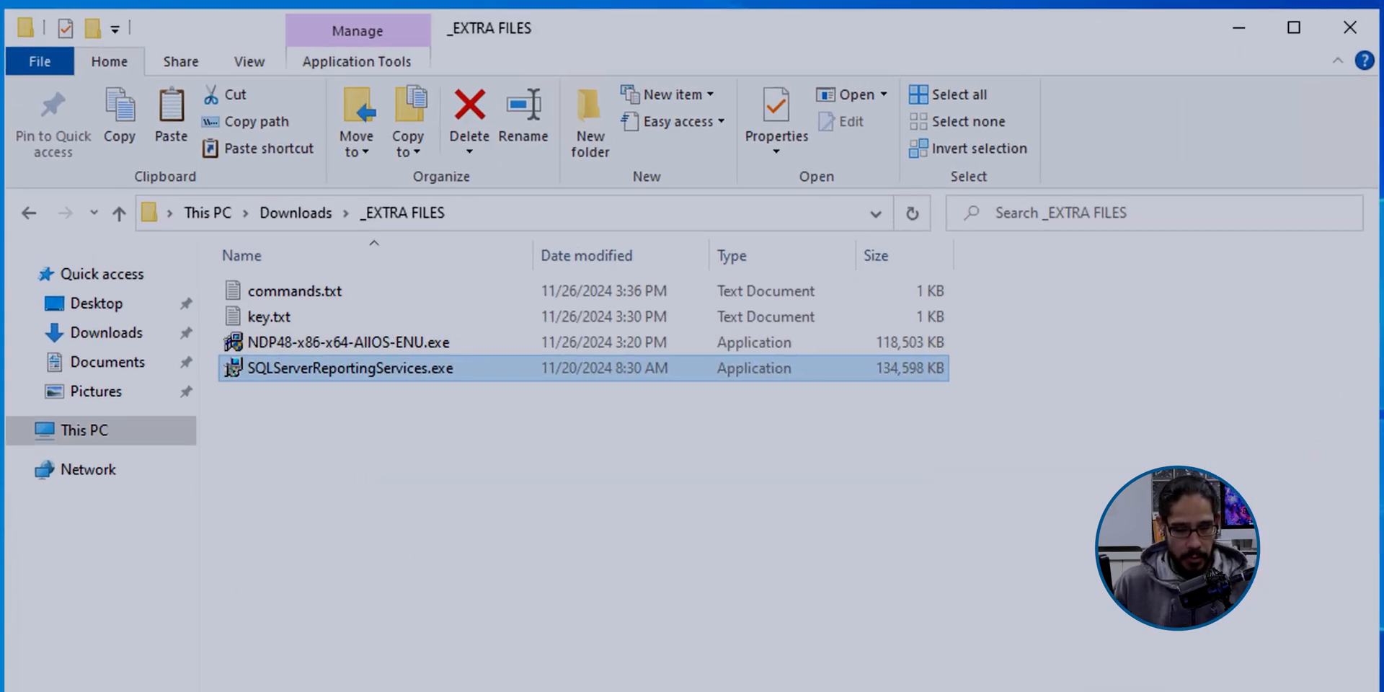
right_click(362, 369)
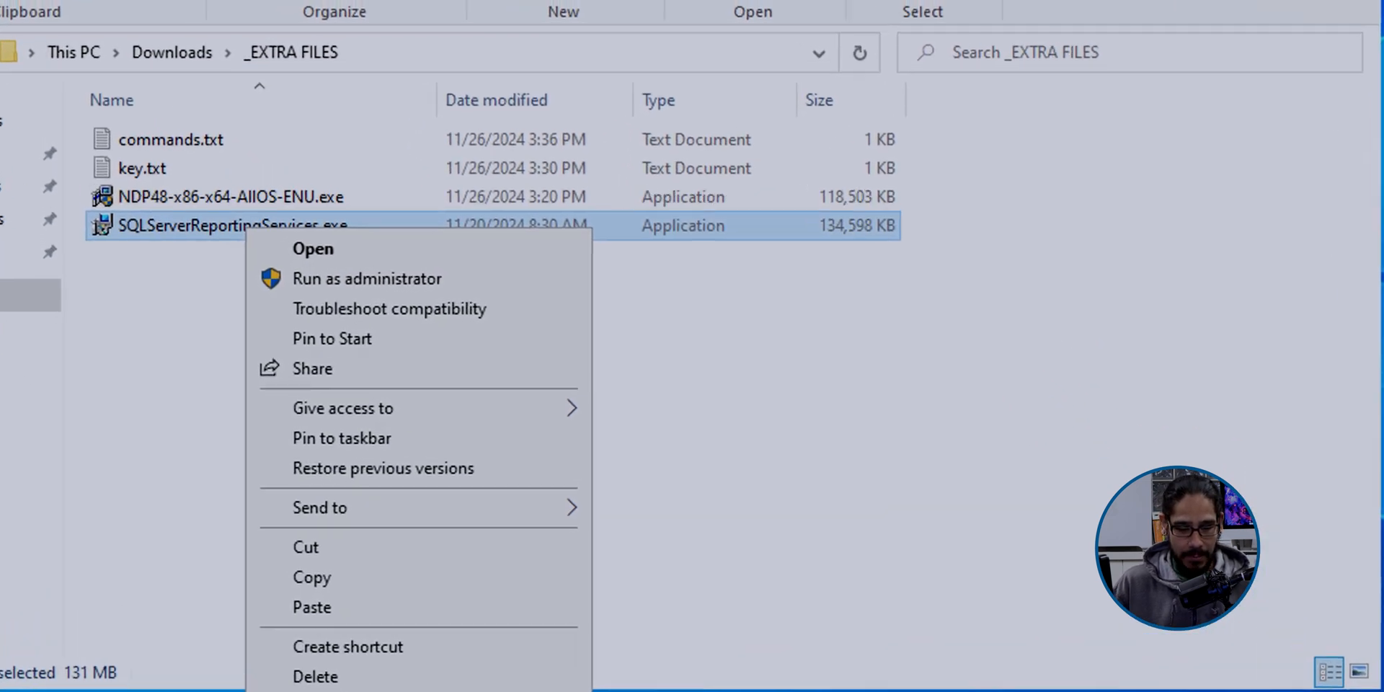
click(330, 244)
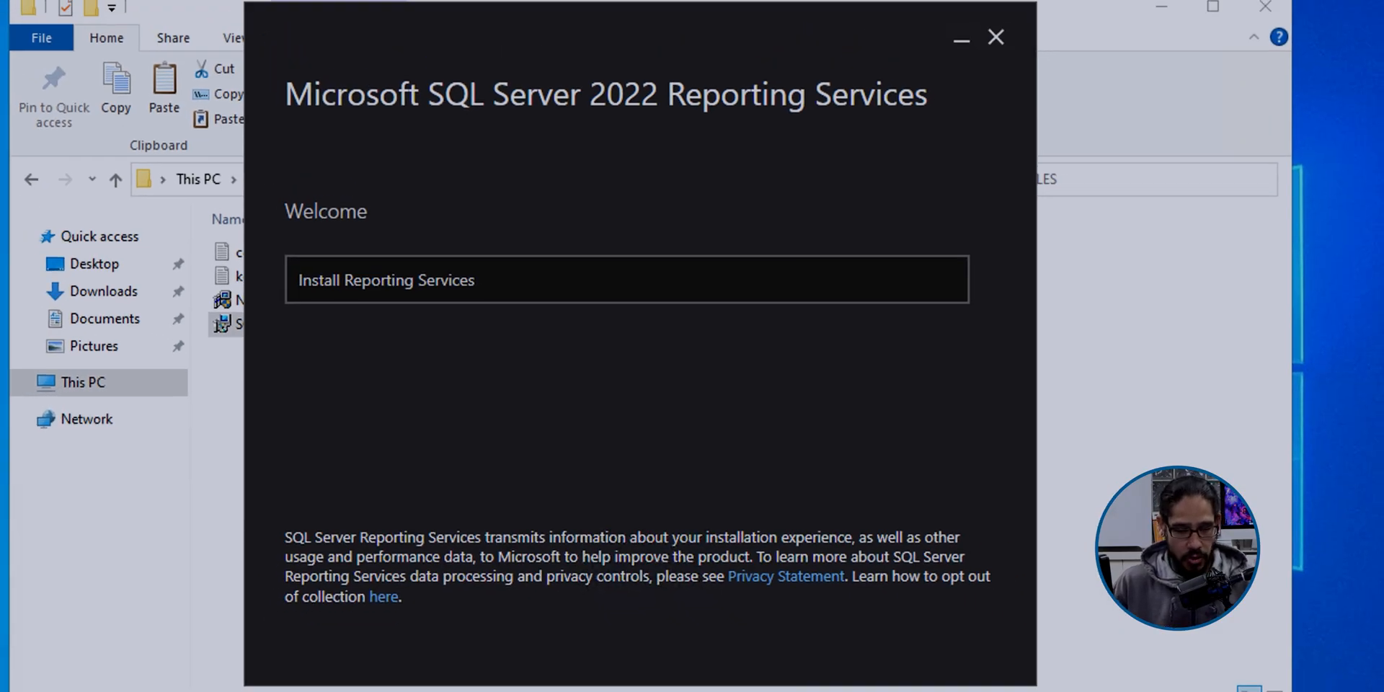
key(Return)
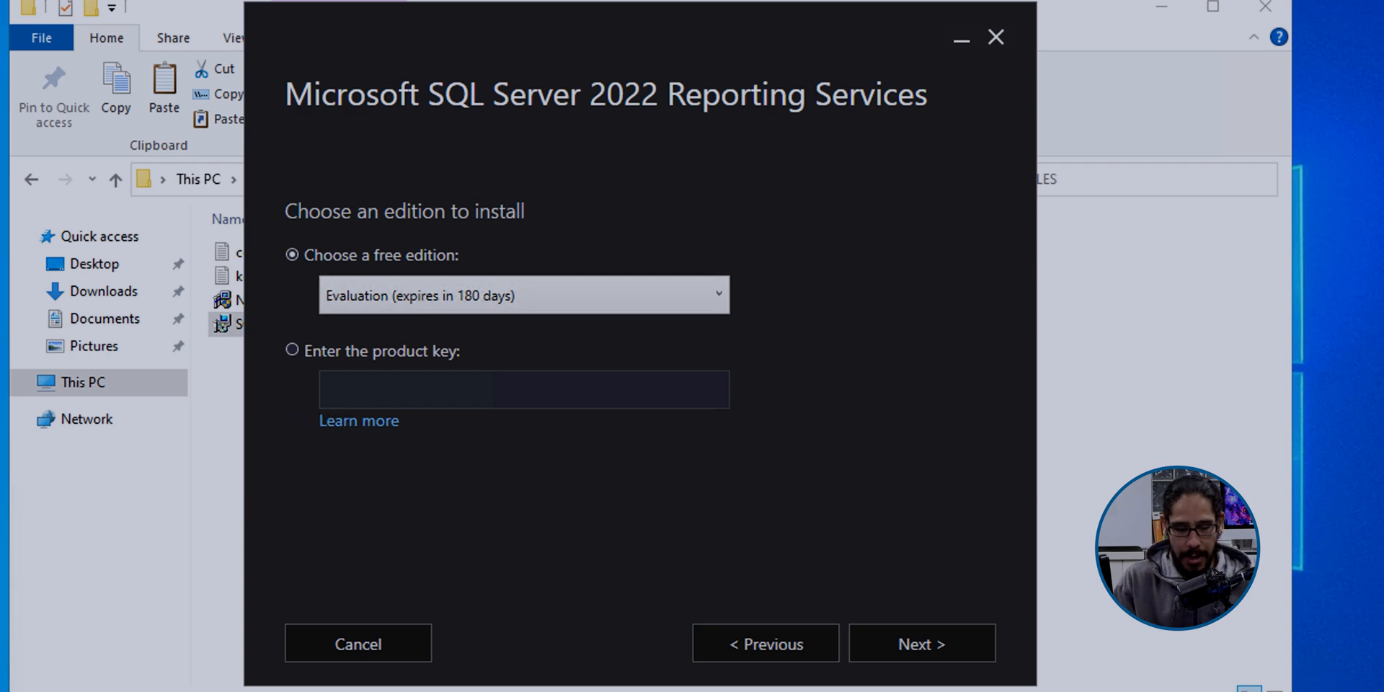
Apply the product key, accept the license terms, and install Reporting Services only in D:\Program Files\Microsoft SQL Server Reporting Services.
key(Return)
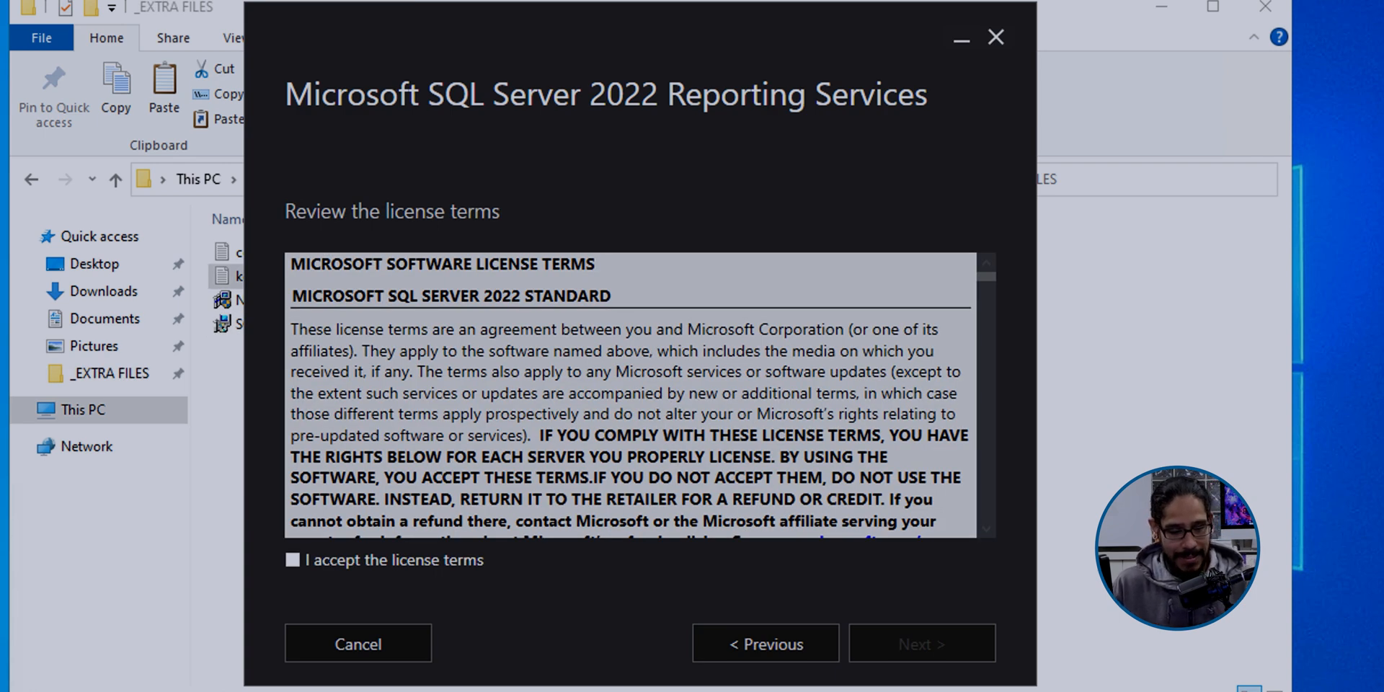
key(space)
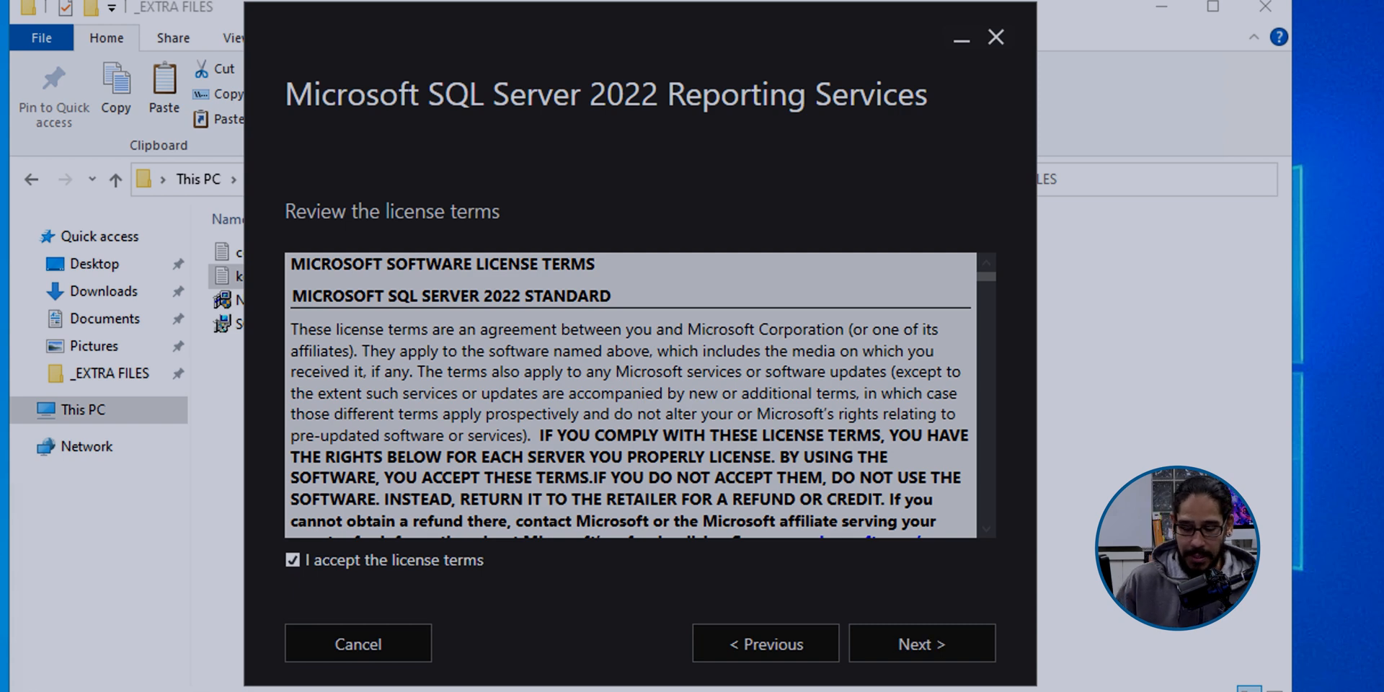
key(Return)
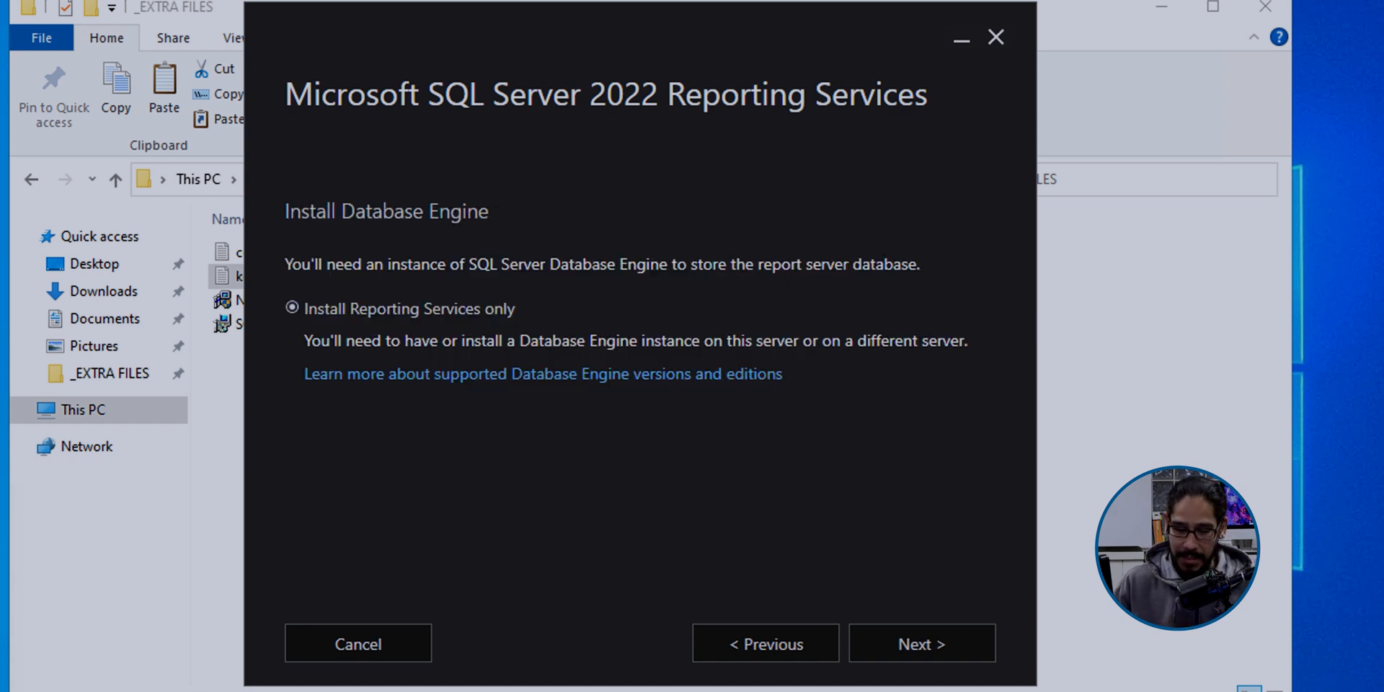
key(Return)
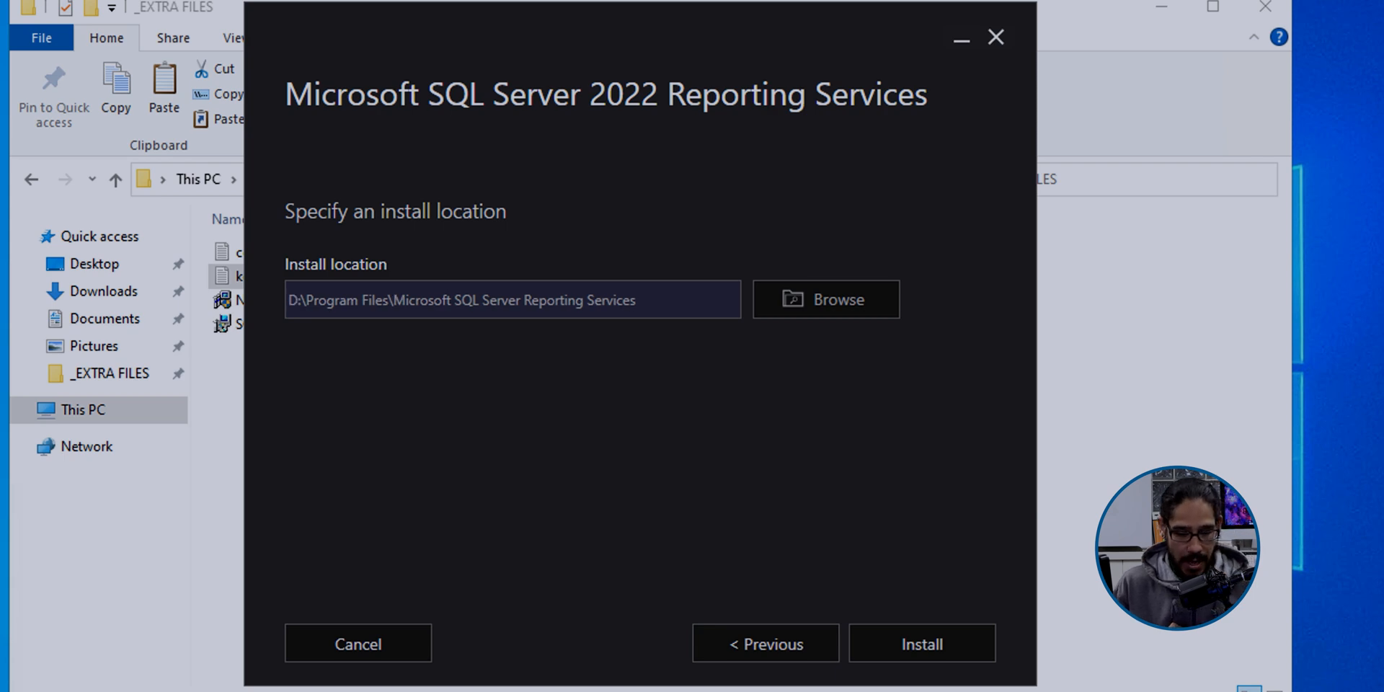
key(Return)
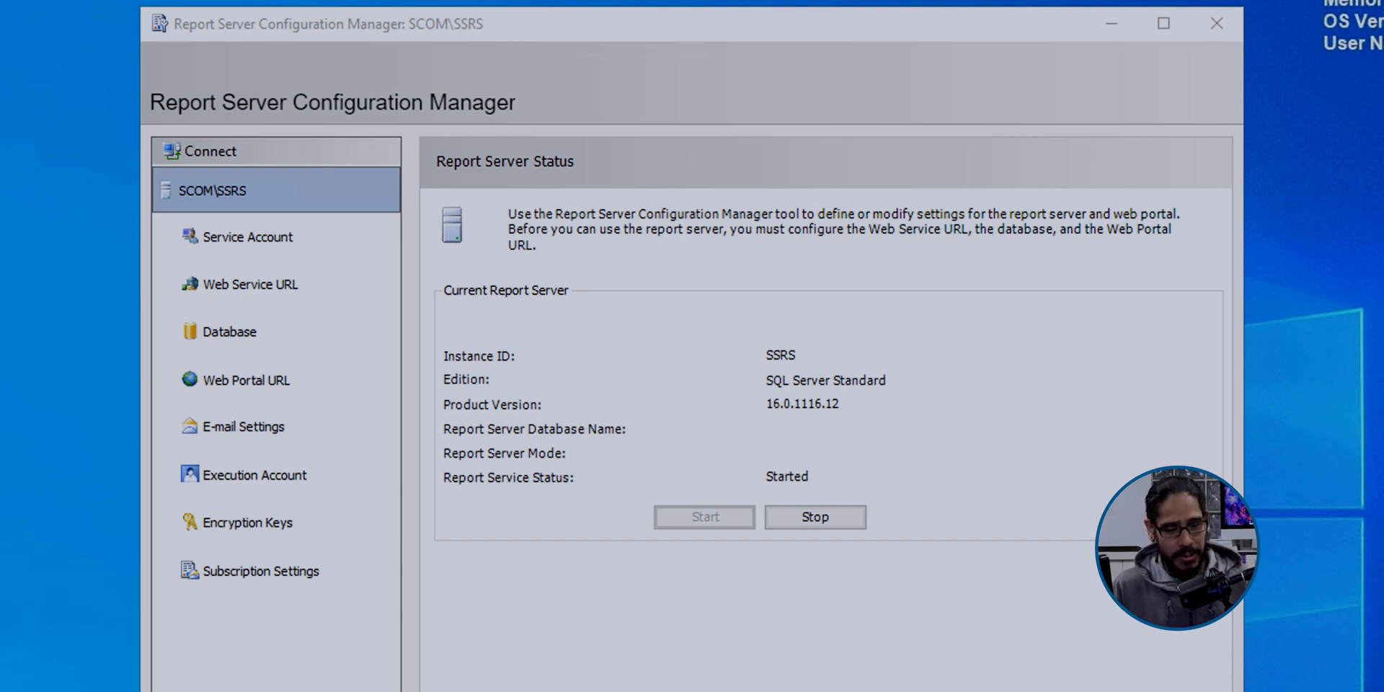
Set the report server service to run under the account btnhd\scomreport with its account password, and apply the change.
click(248, 237)
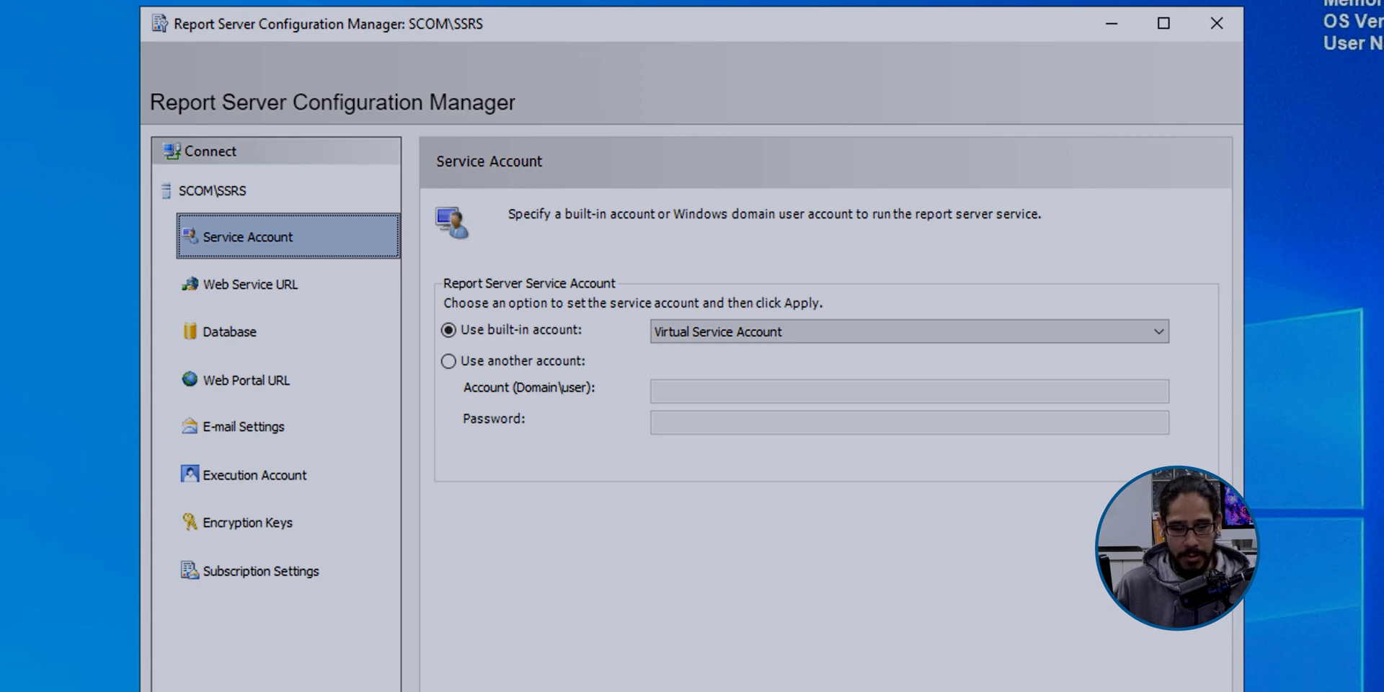
click(448, 361)
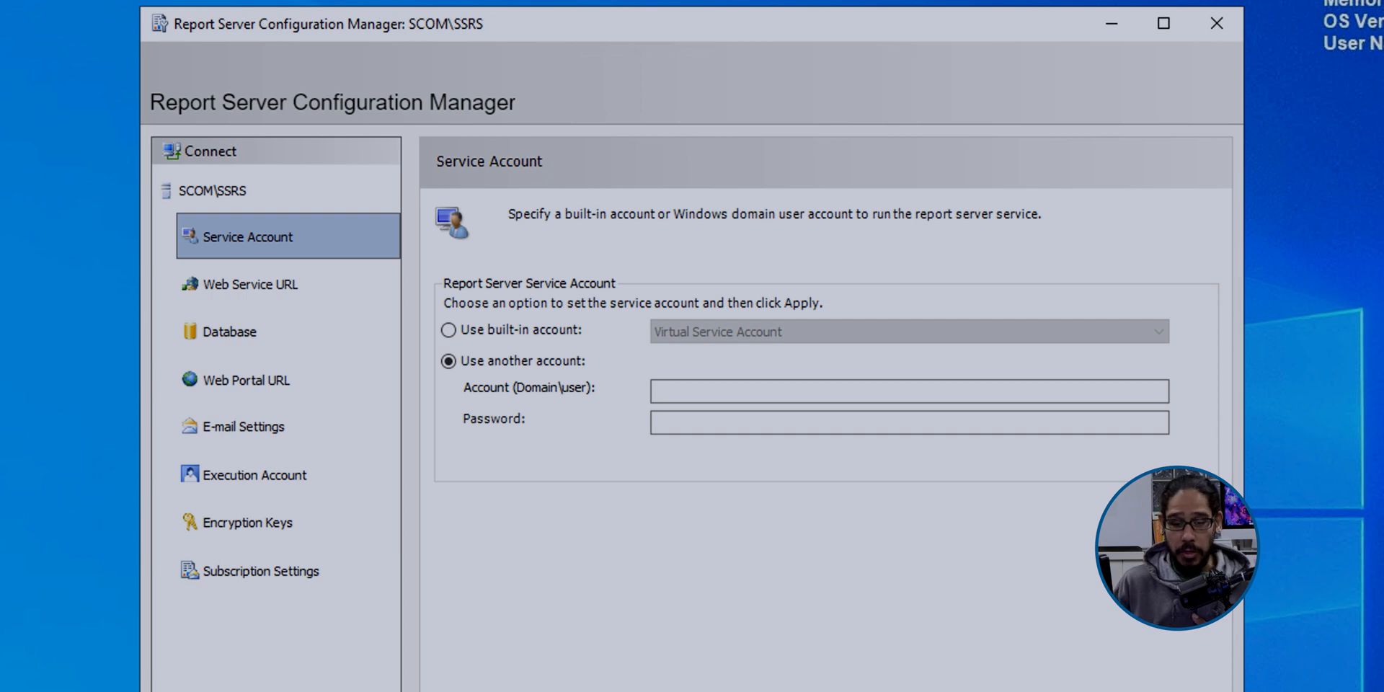
text(btnhd\scomreport)
key(Tab)
text(********)
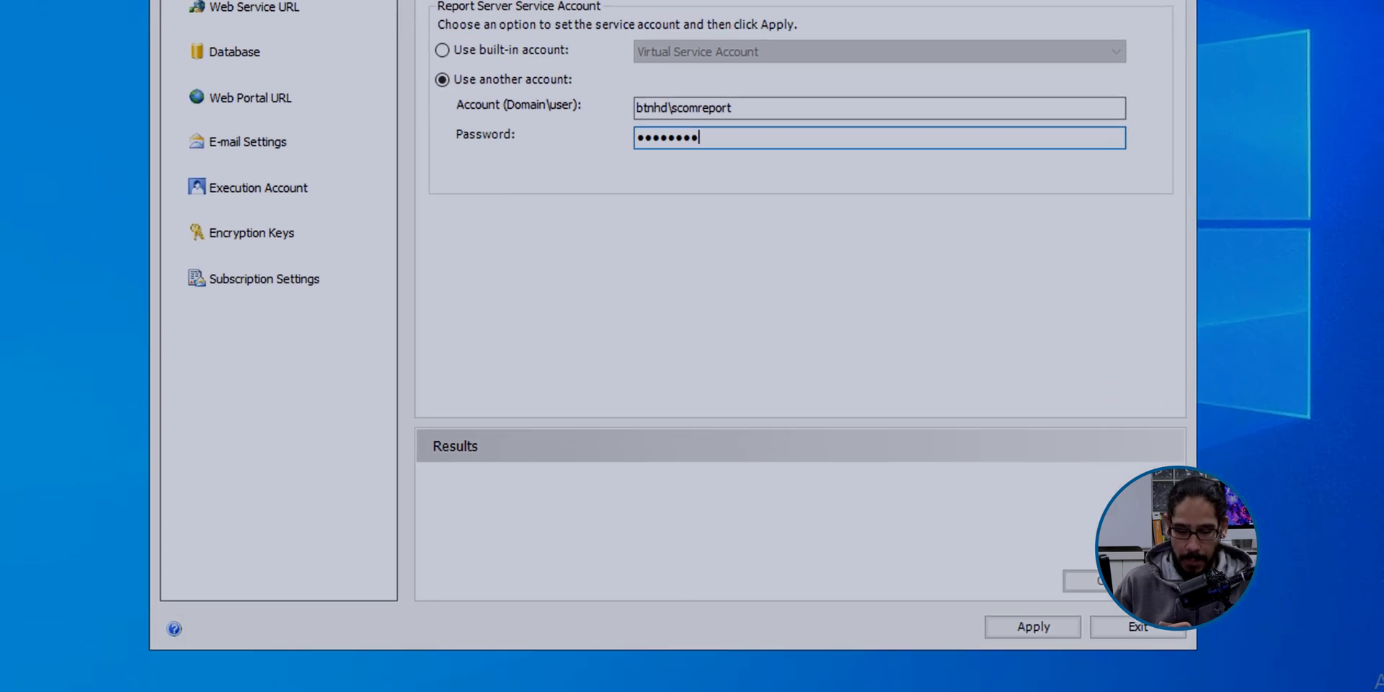
key(Return)
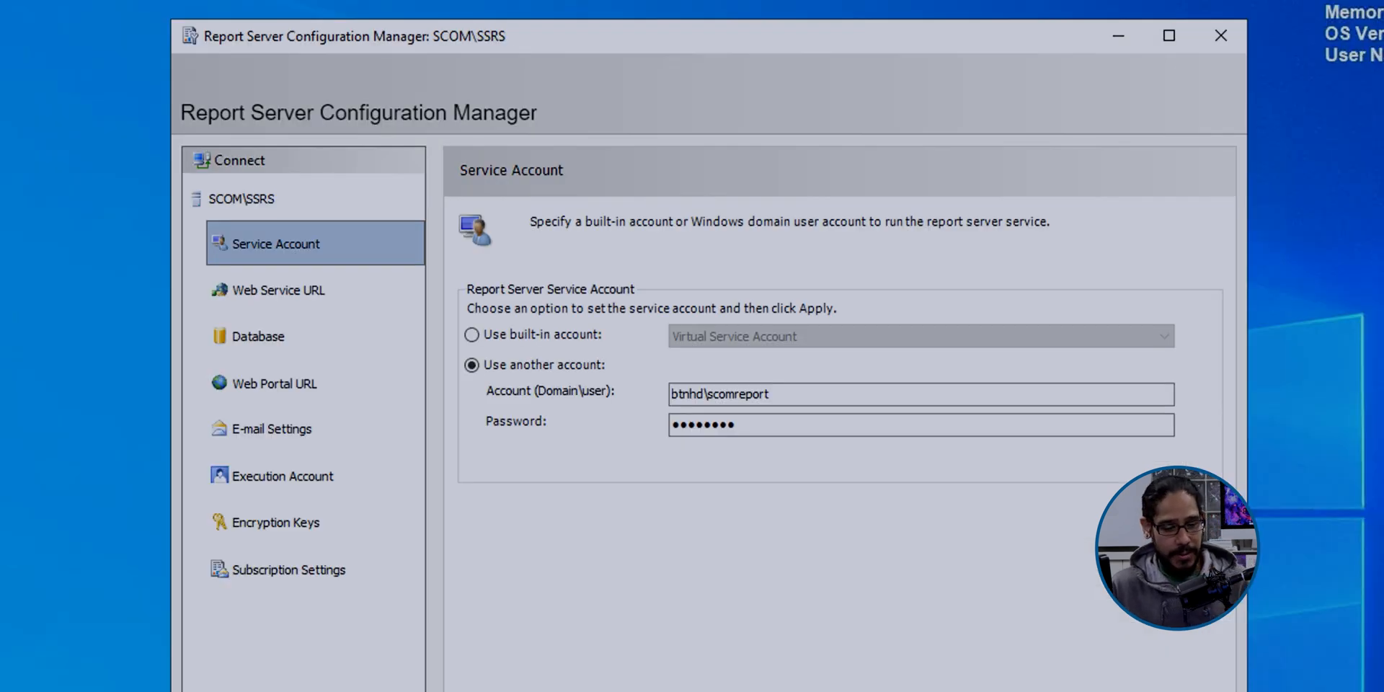
Choose to create a new report server database on SCOM with Current User - Integrated Security, and test the connection.
click(259, 335)
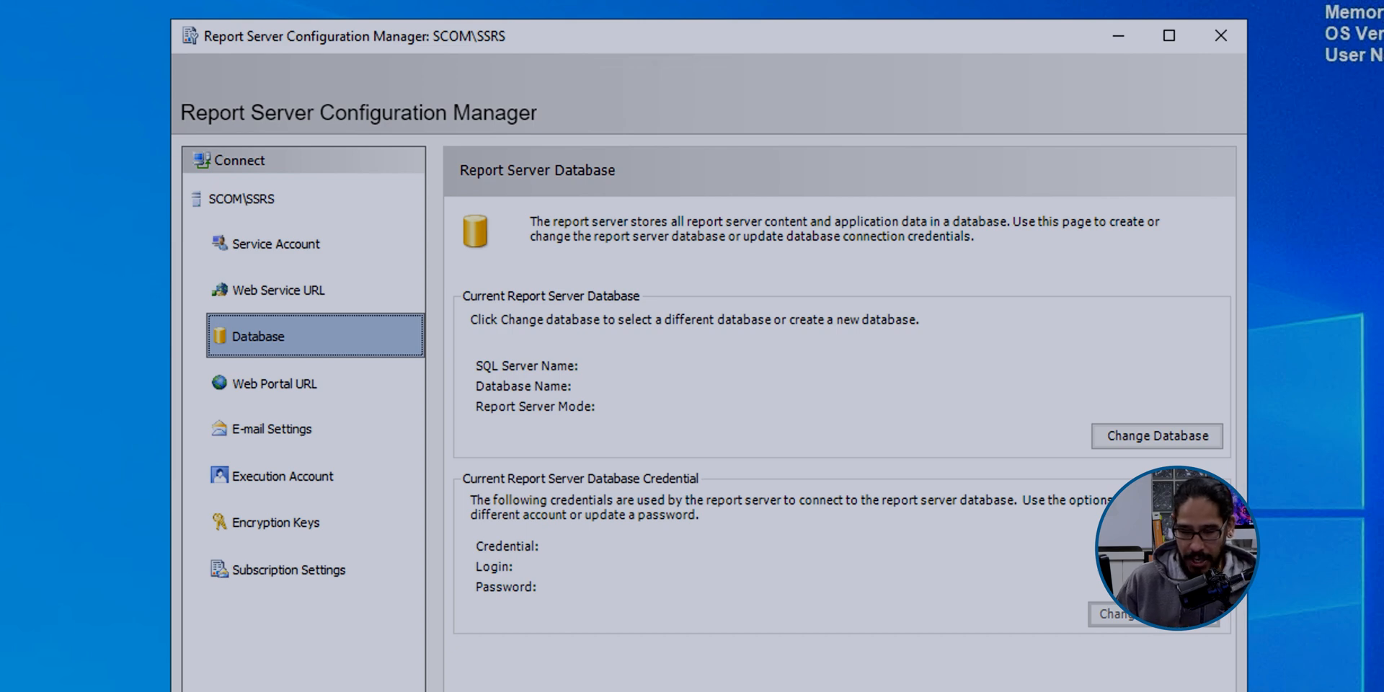
click(1156, 435)
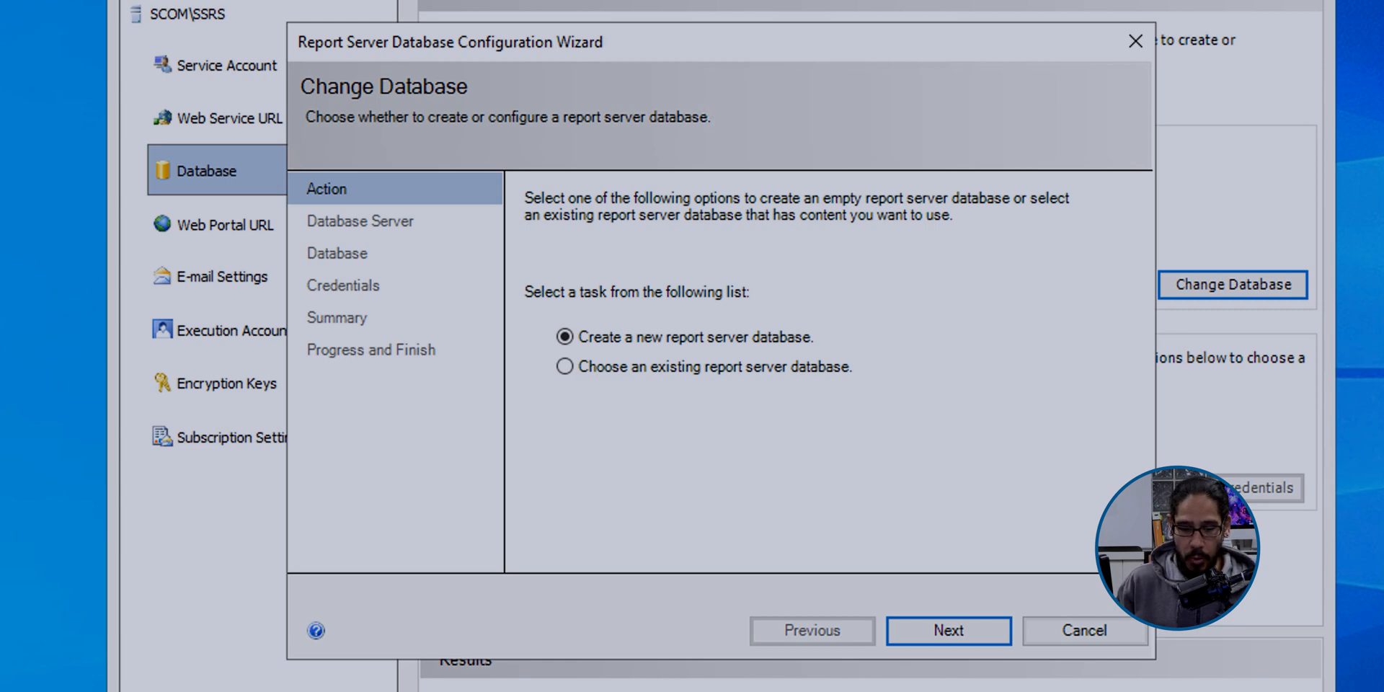
key(Return)
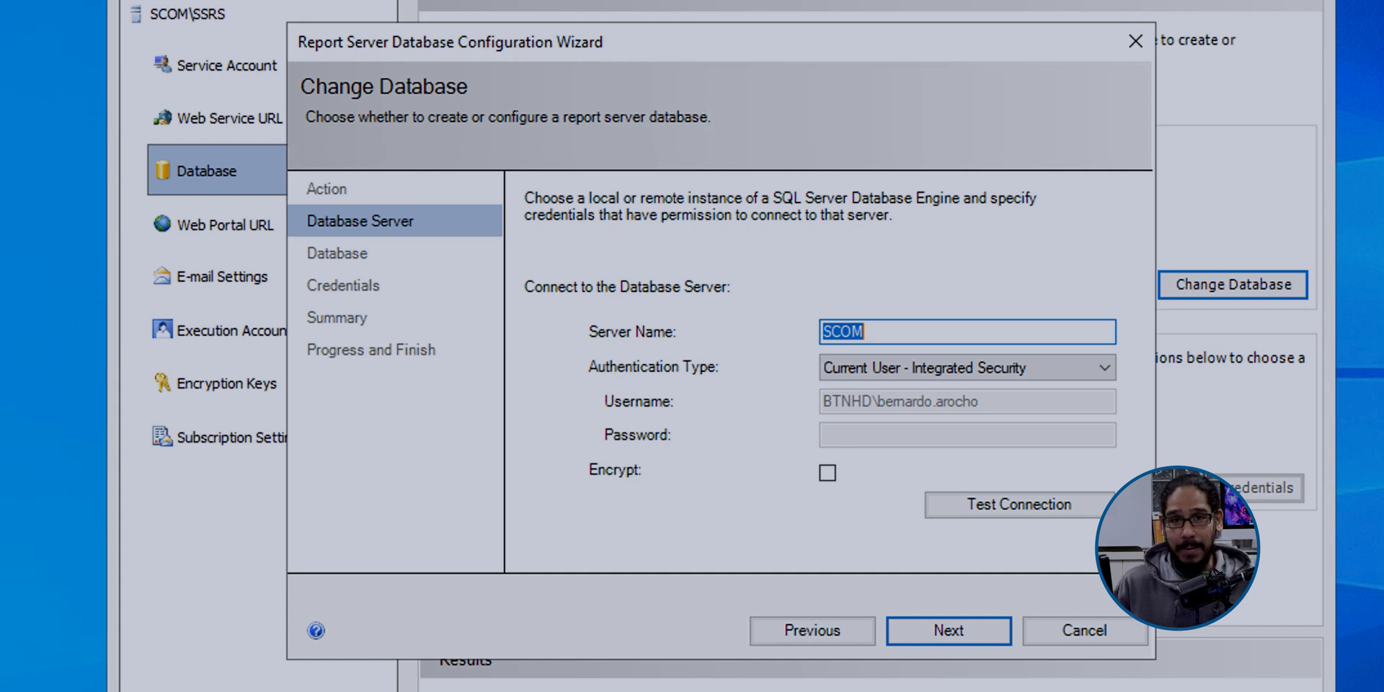
key(alt+t)
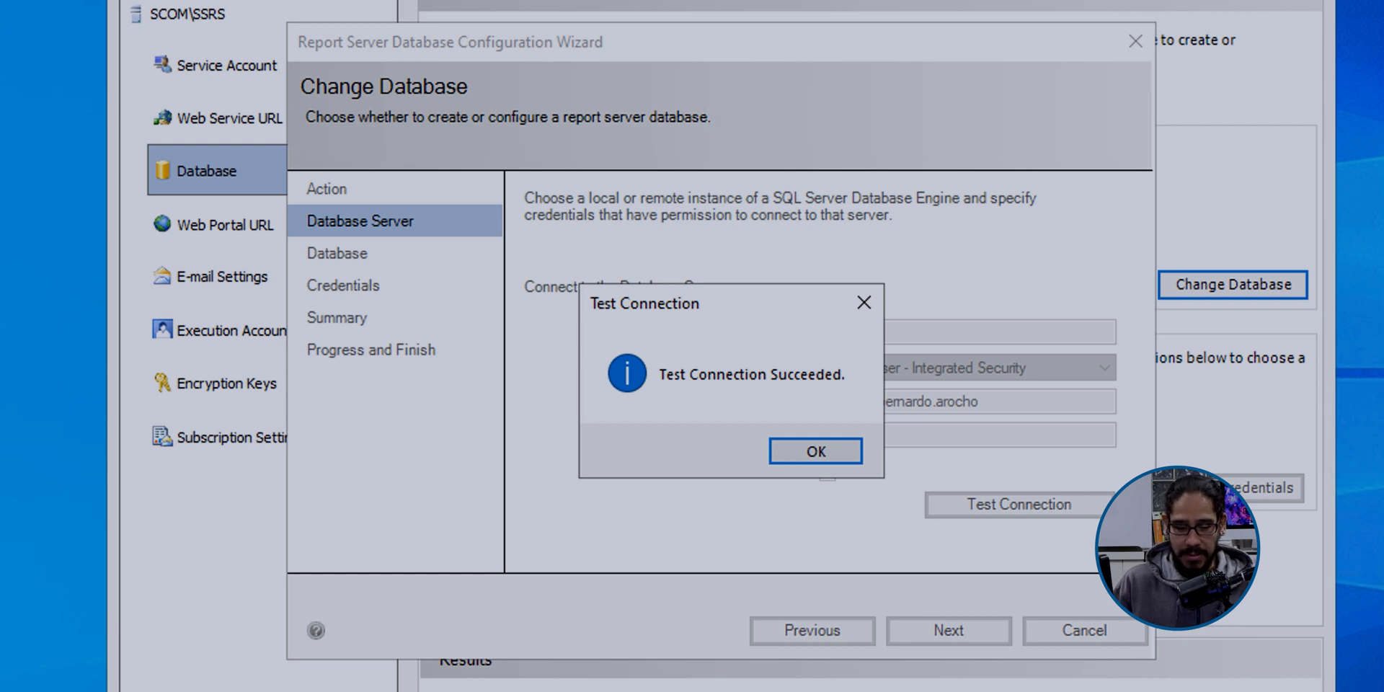
key(Return)
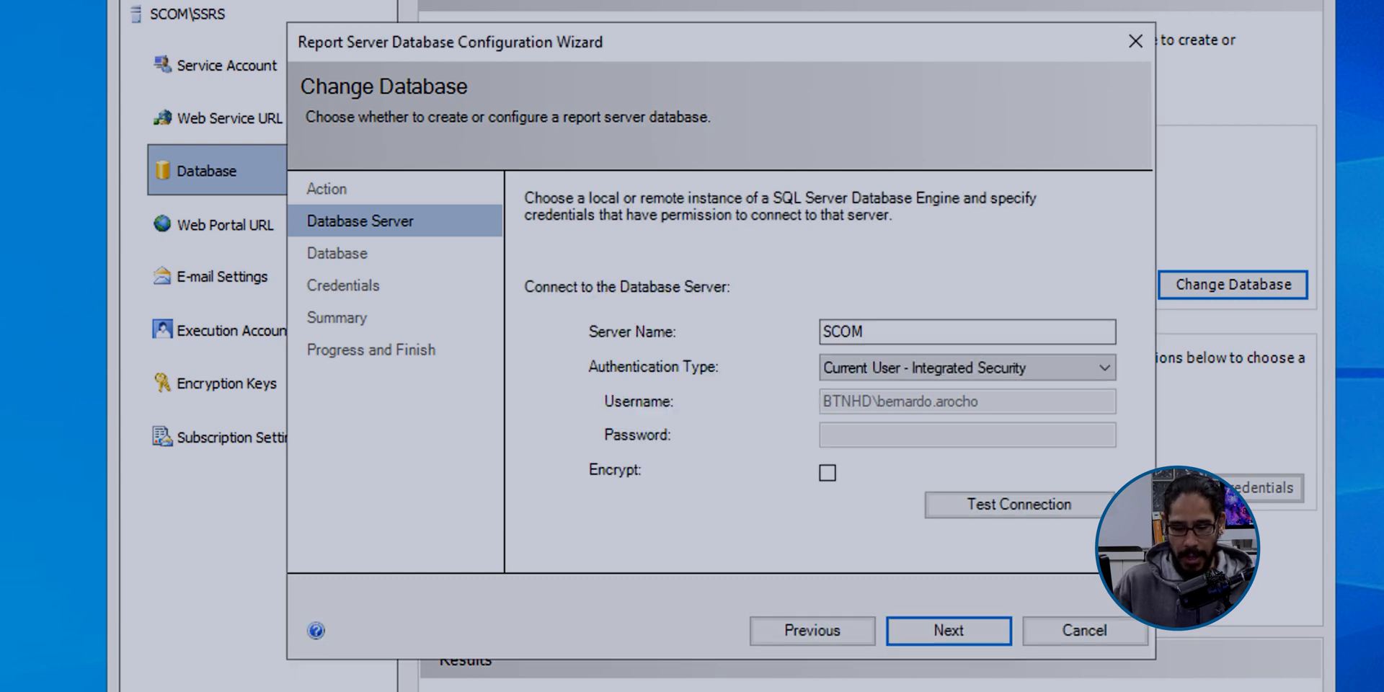
key(Return)
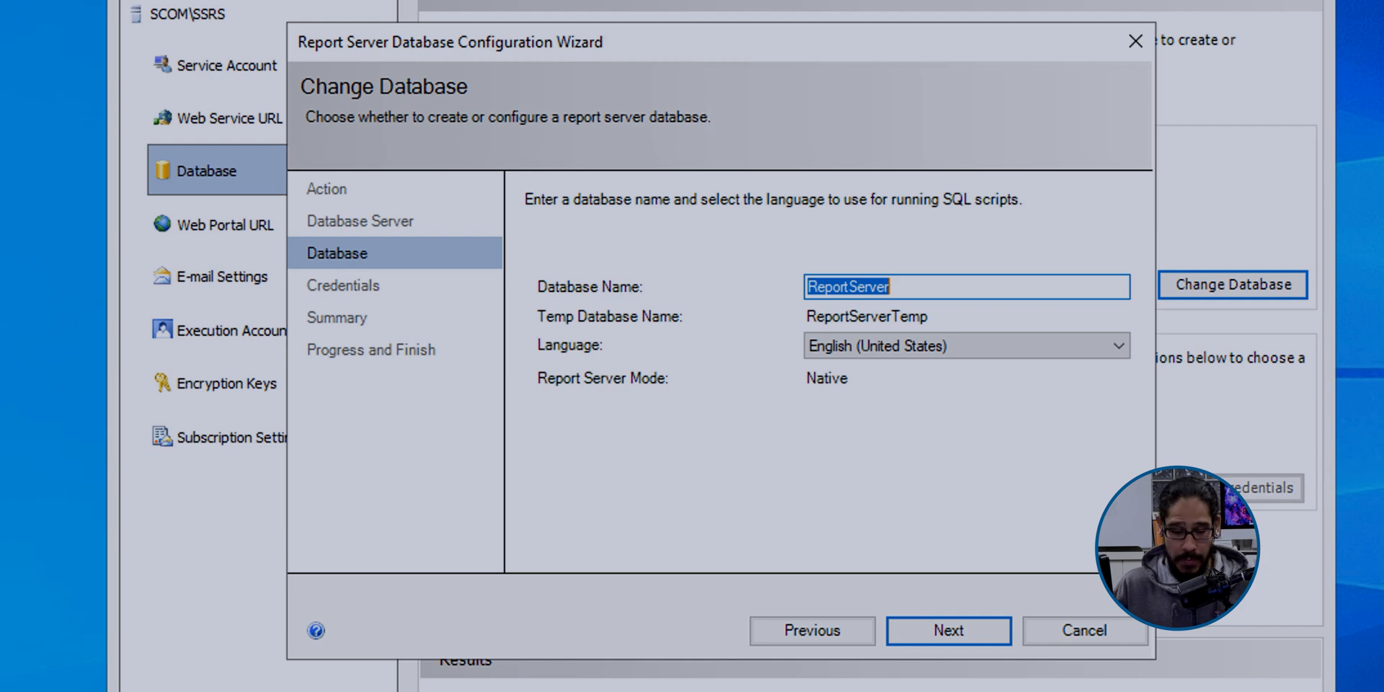
Create the native-mode report server database ReportServer in English (United States) using Service Credentials, and finish the database configuration.
key(Return)
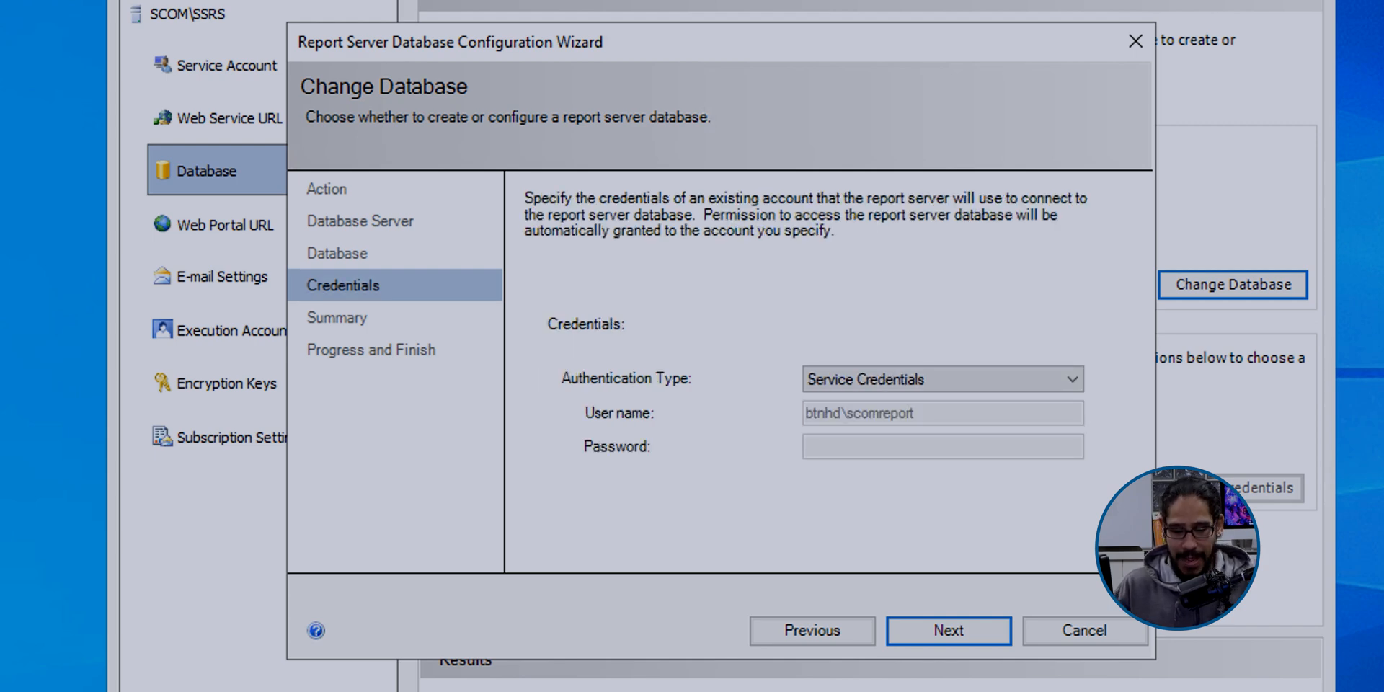
key(Return)
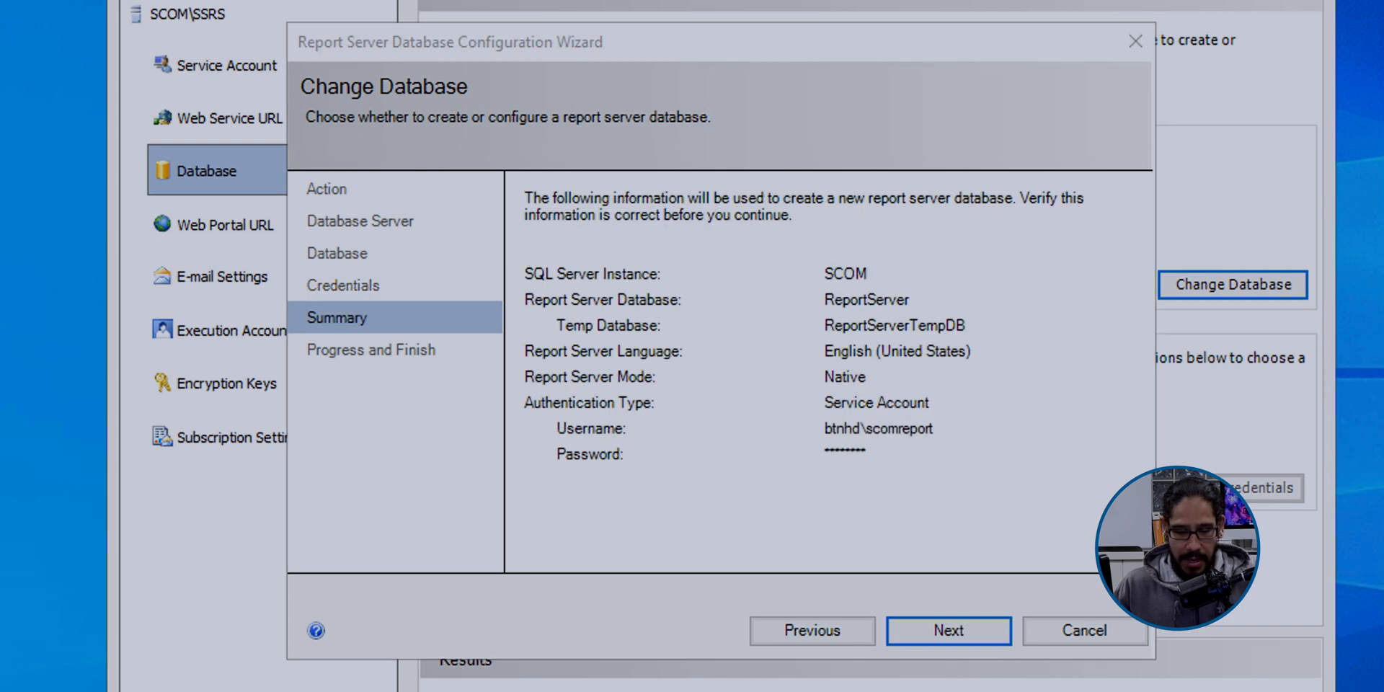
key(Return)
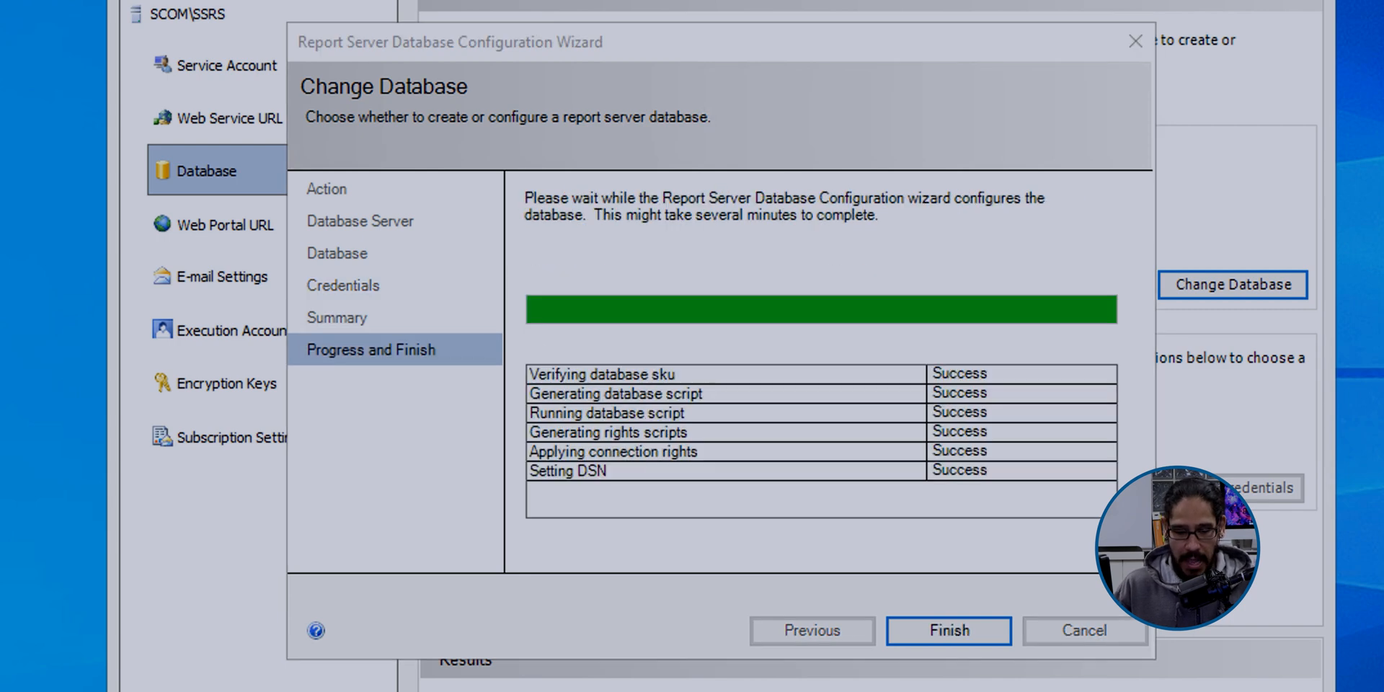
key(Return)
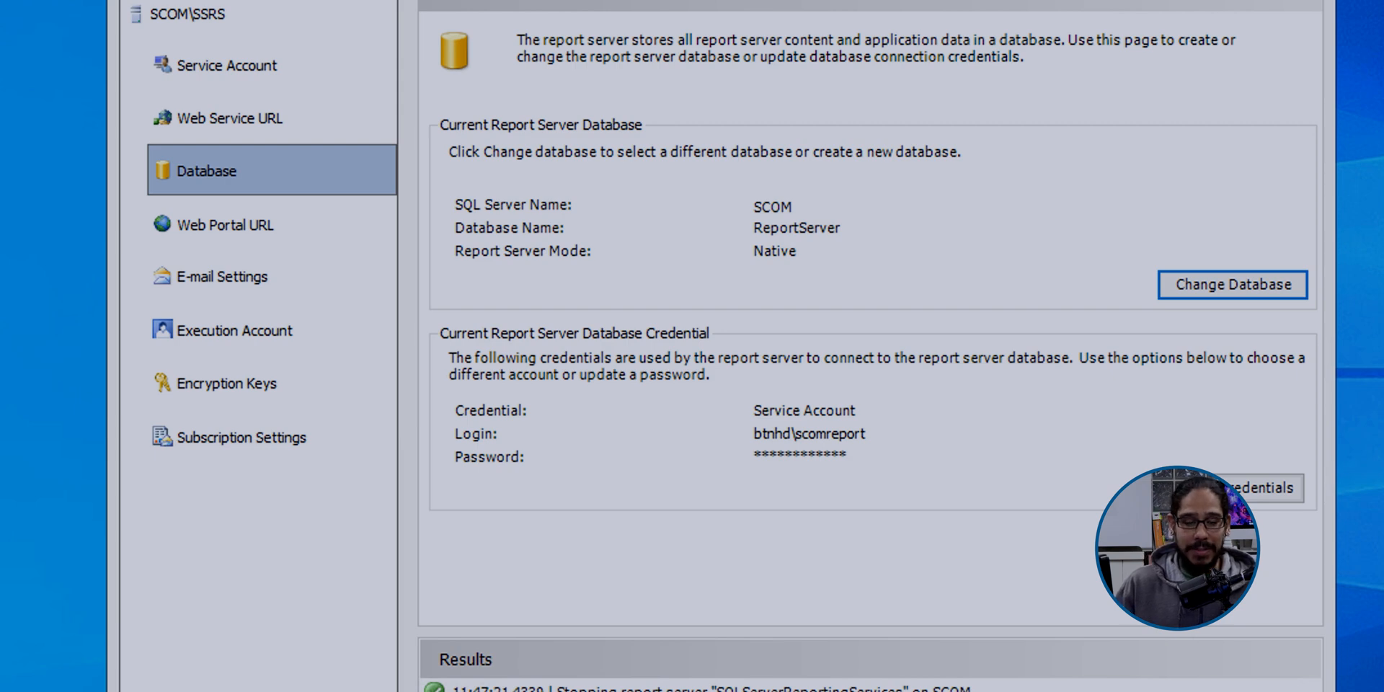
Configure the Web Service URL with virtual directory ReportServer on TCP port 80 and the Web Portal URL with virtual directory Reports.
click(229, 118)
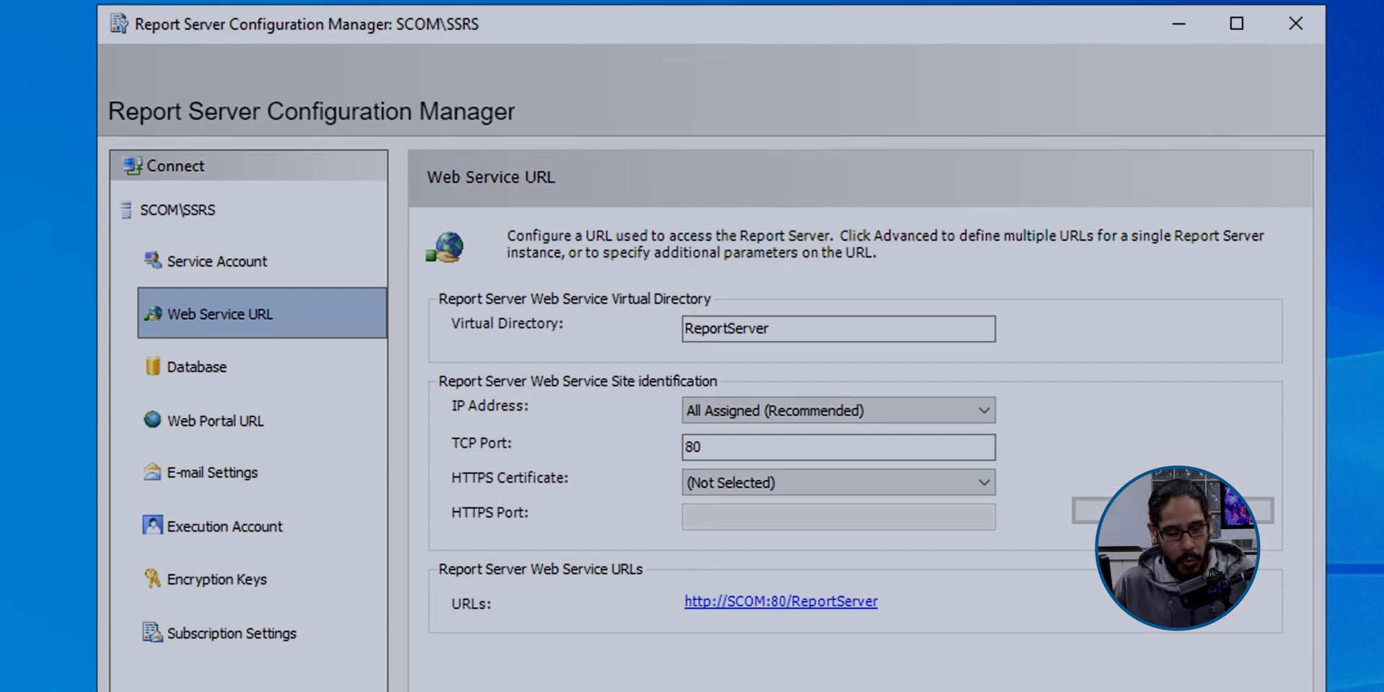
click(215, 420)
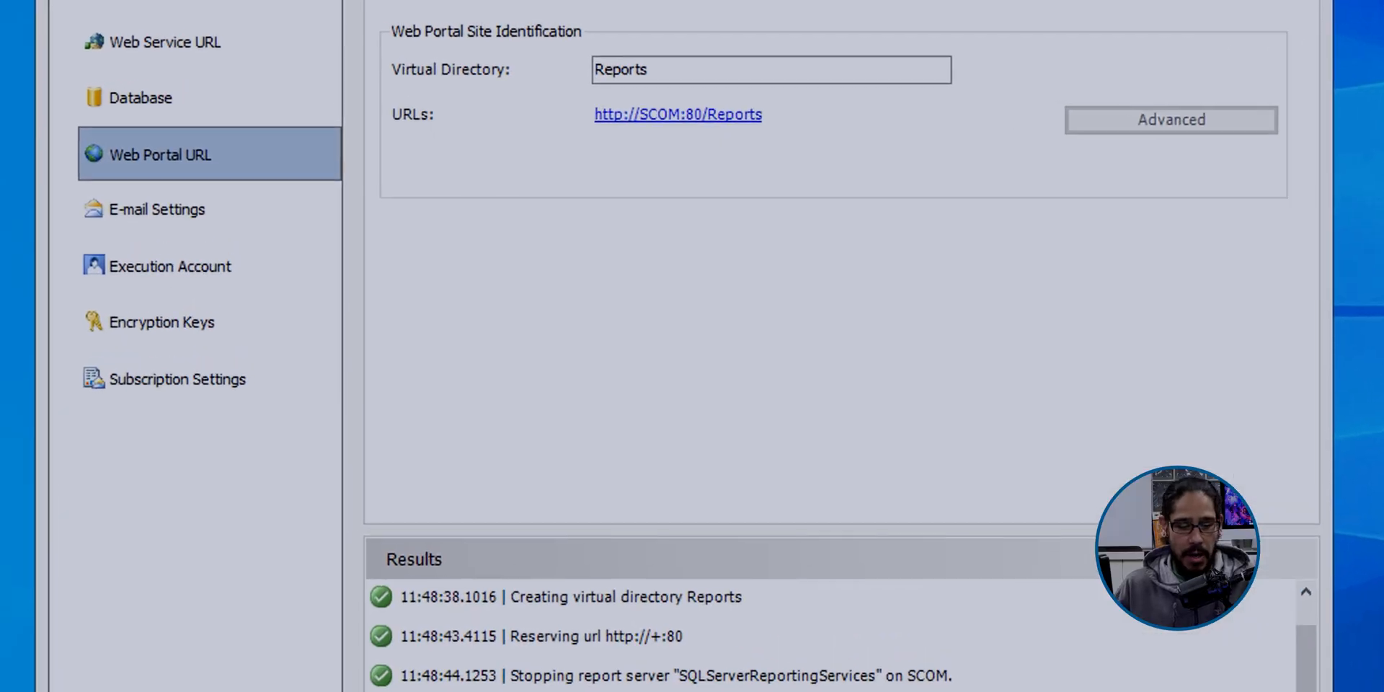
Specify btnhd\scomreport as the report server's execution account, enter and confirm its account password, and apply the change.
click(170, 266)
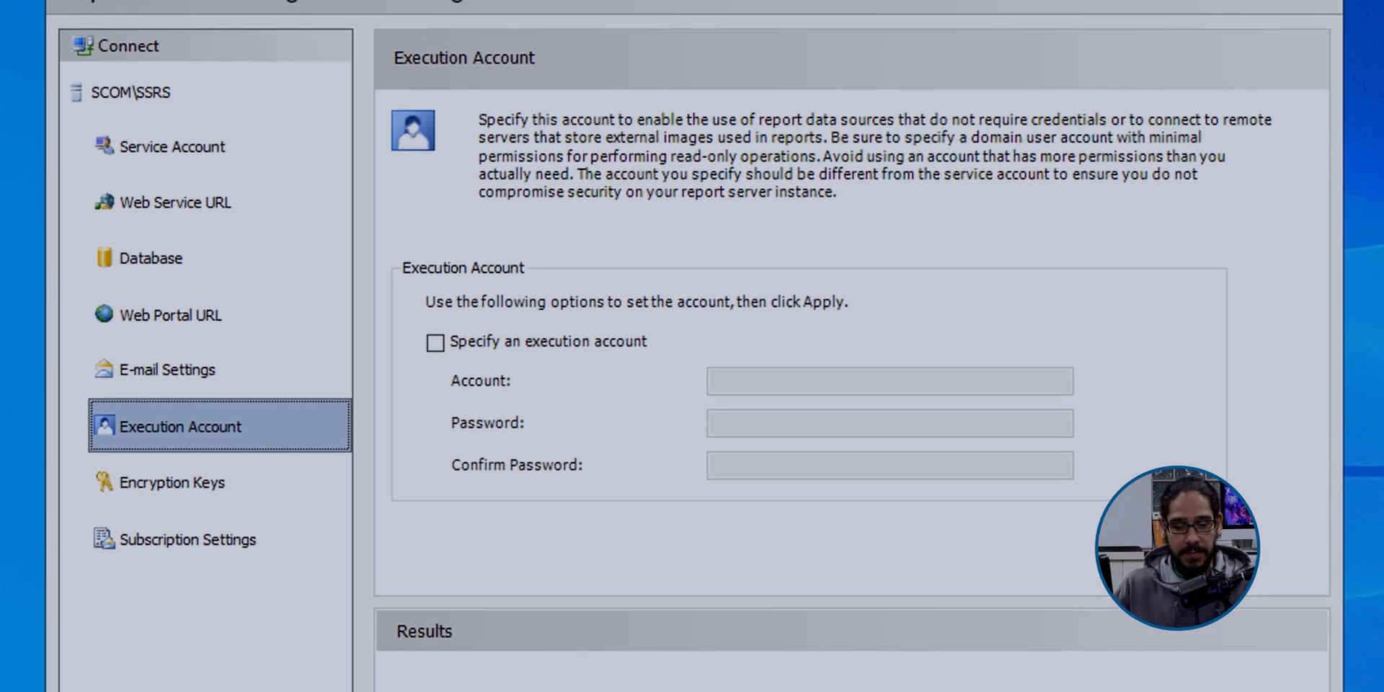
click(435, 342)
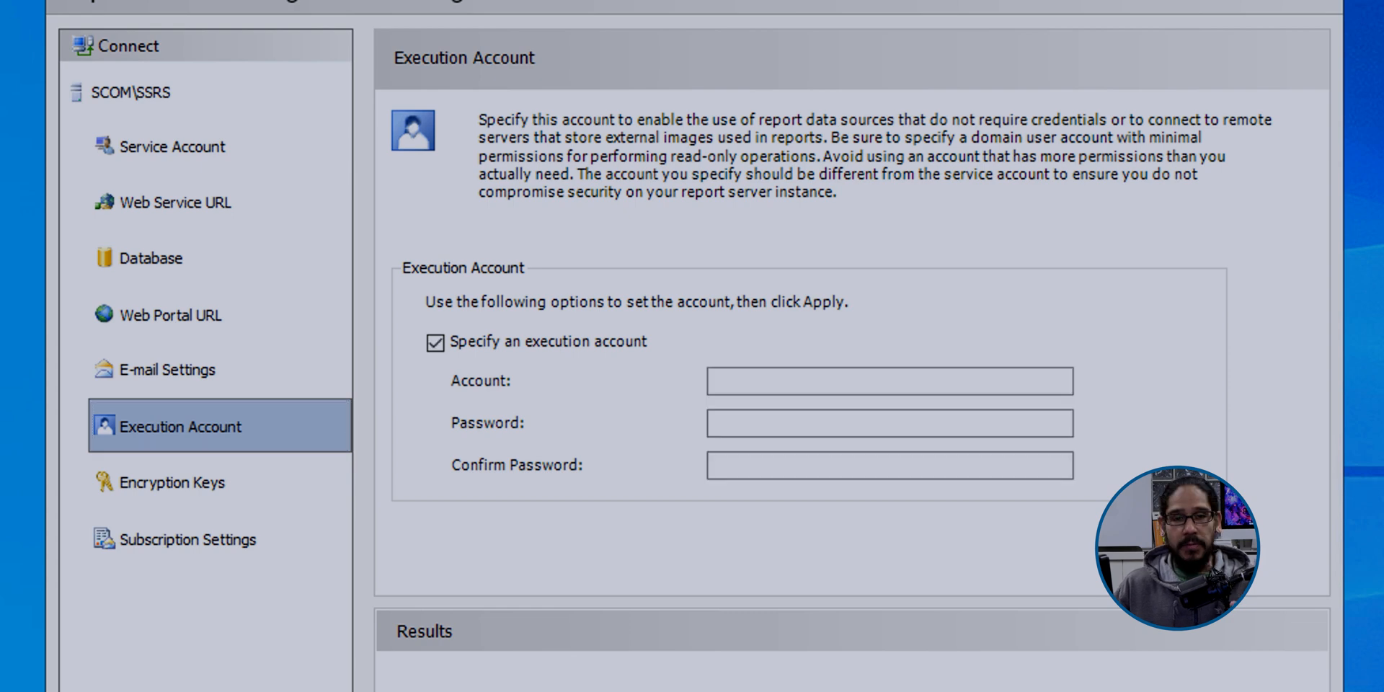
text(btnhd\scomreport)
key(Tab)
key(Tab)
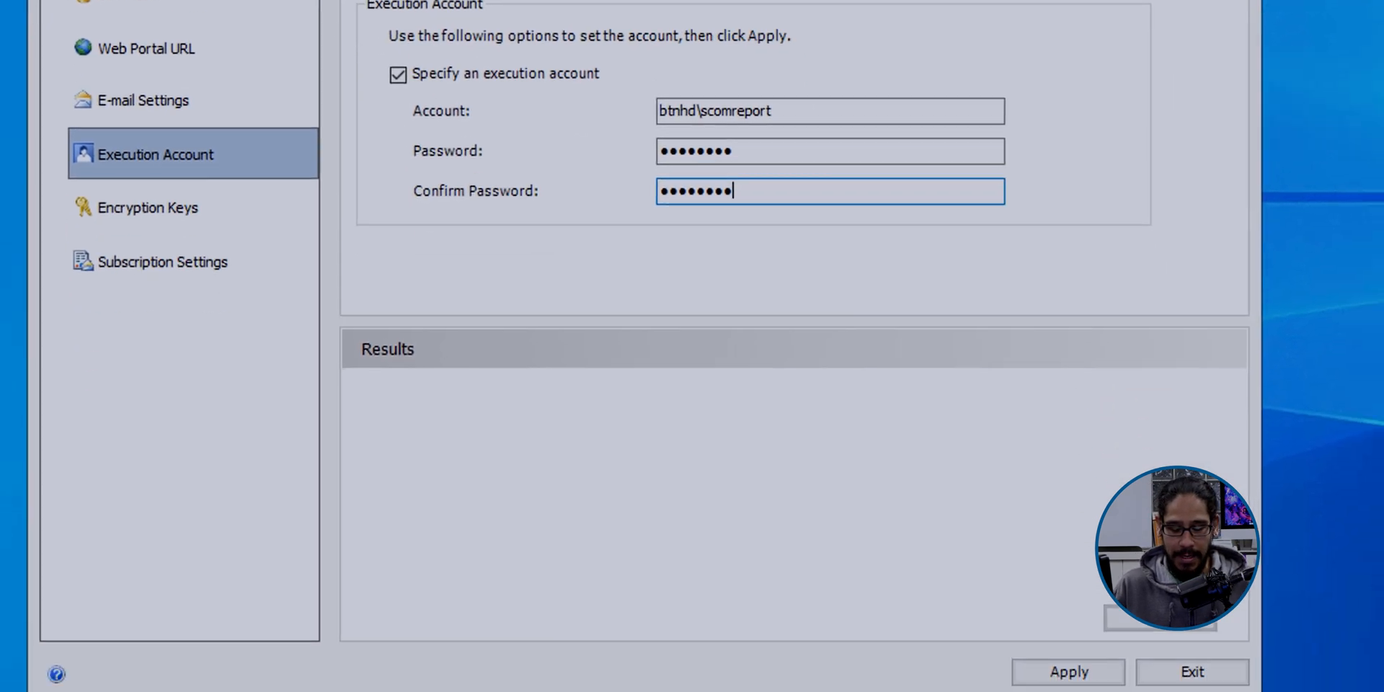
click(1053, 606)
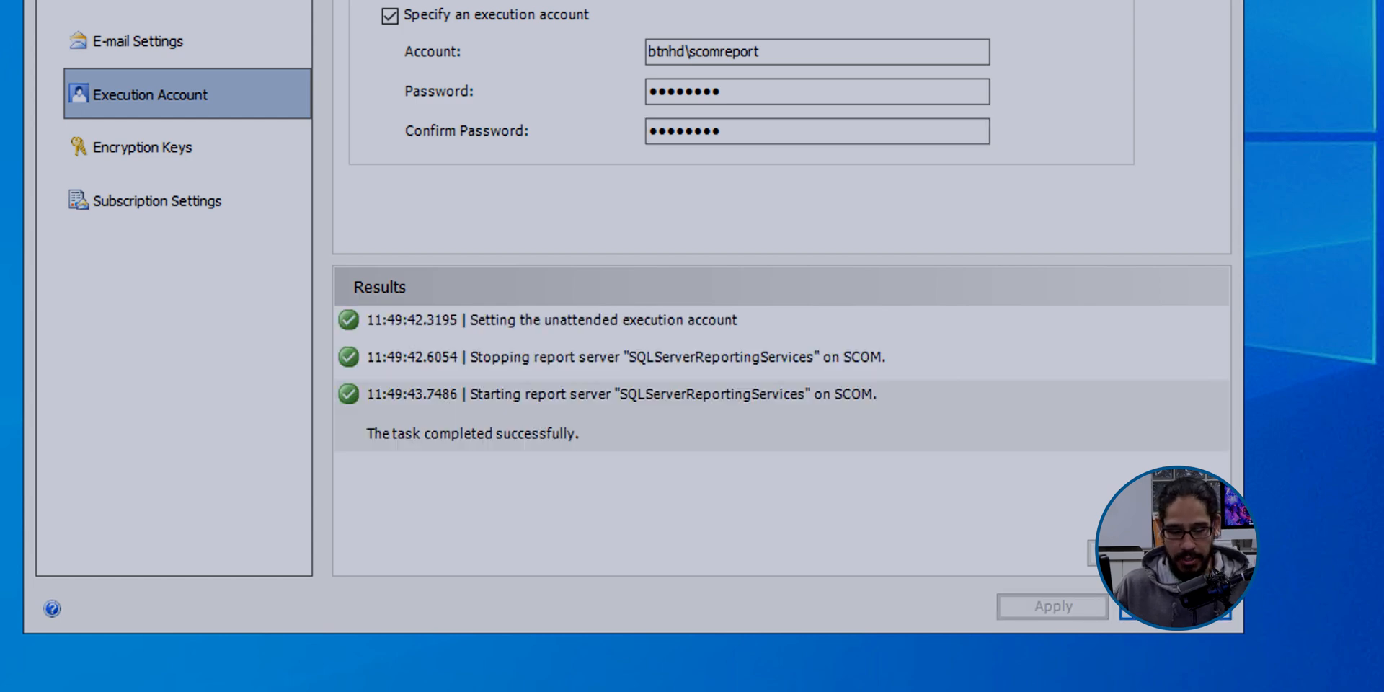
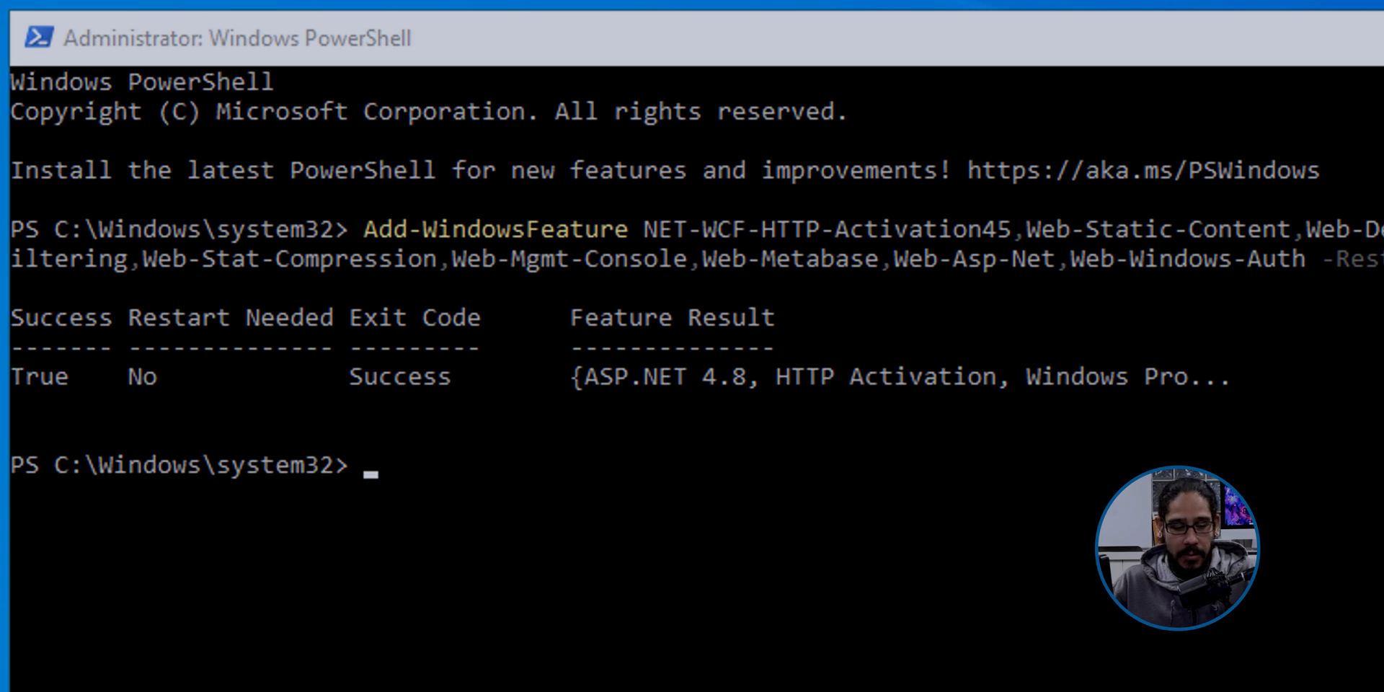
Restart the server from Windows PowerShell with the Restart-Computer command.
text(Restart-Computer)
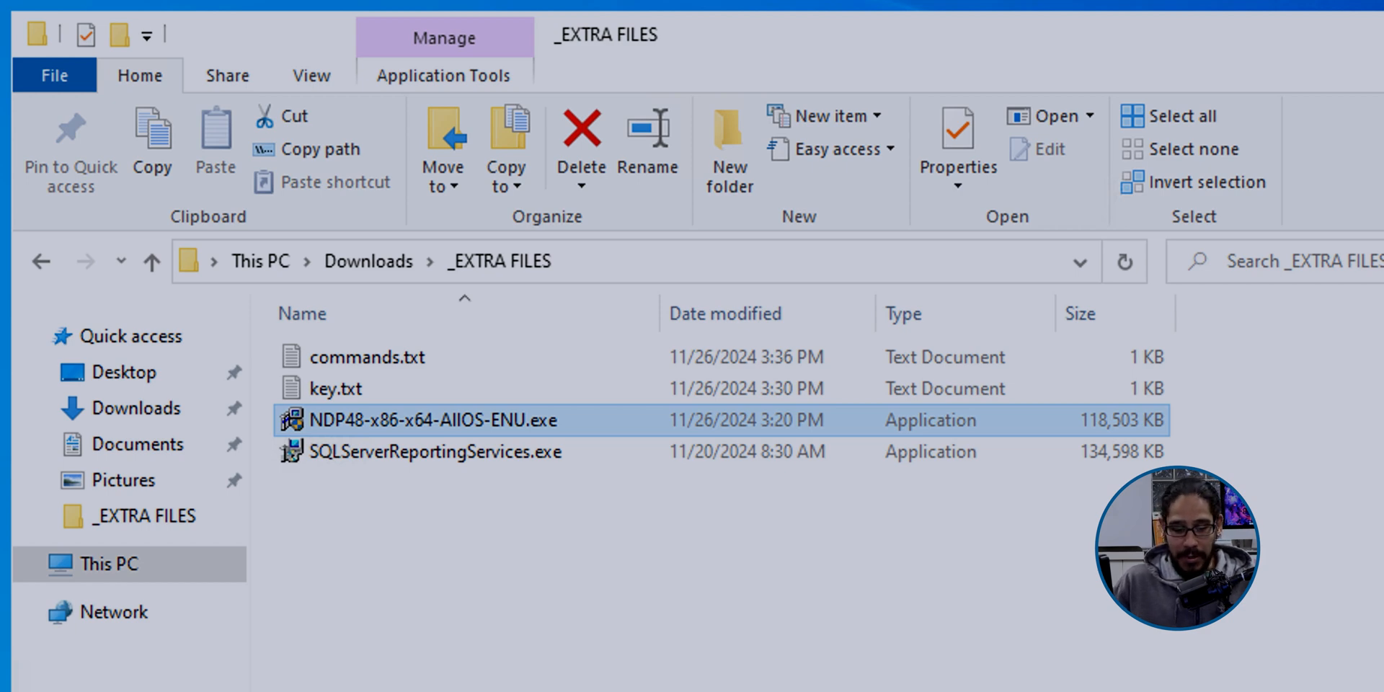
Launch the installer NDP48-x86-x64-AllOS-ENU.exe from the _EXTRA FILES folder in Downloads.
right_click(452, 422)
click(414, 183)
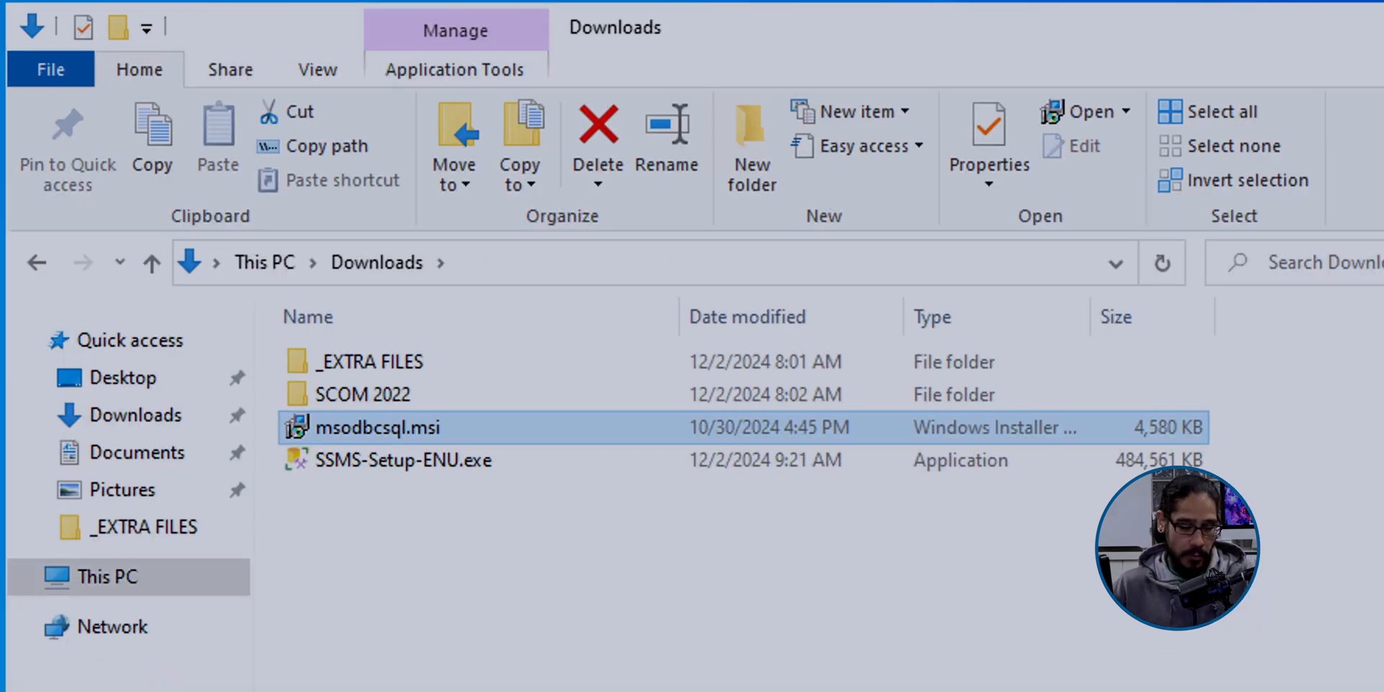
Install ODBC Driver 18 for SQL Server from msodbcsql.msi in Downloads, accepting the license and keeping the default features.
right_click(383, 426)
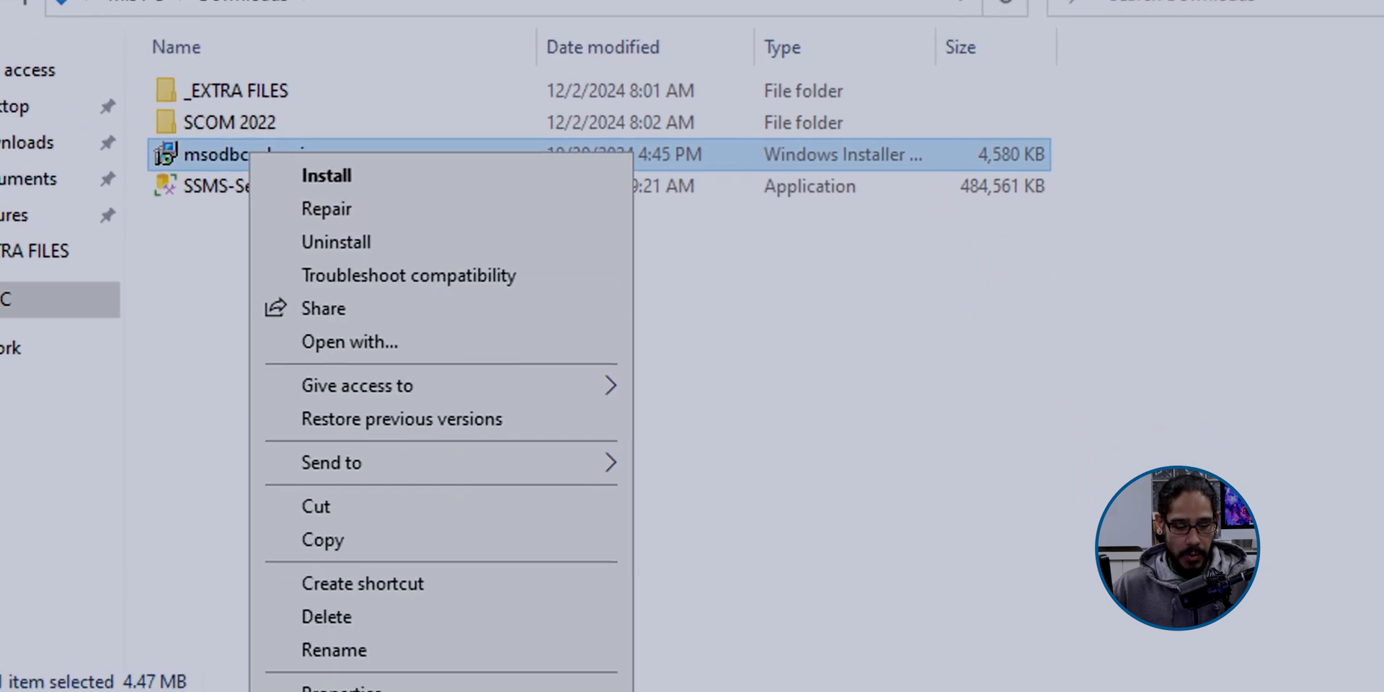
click(310, 142)
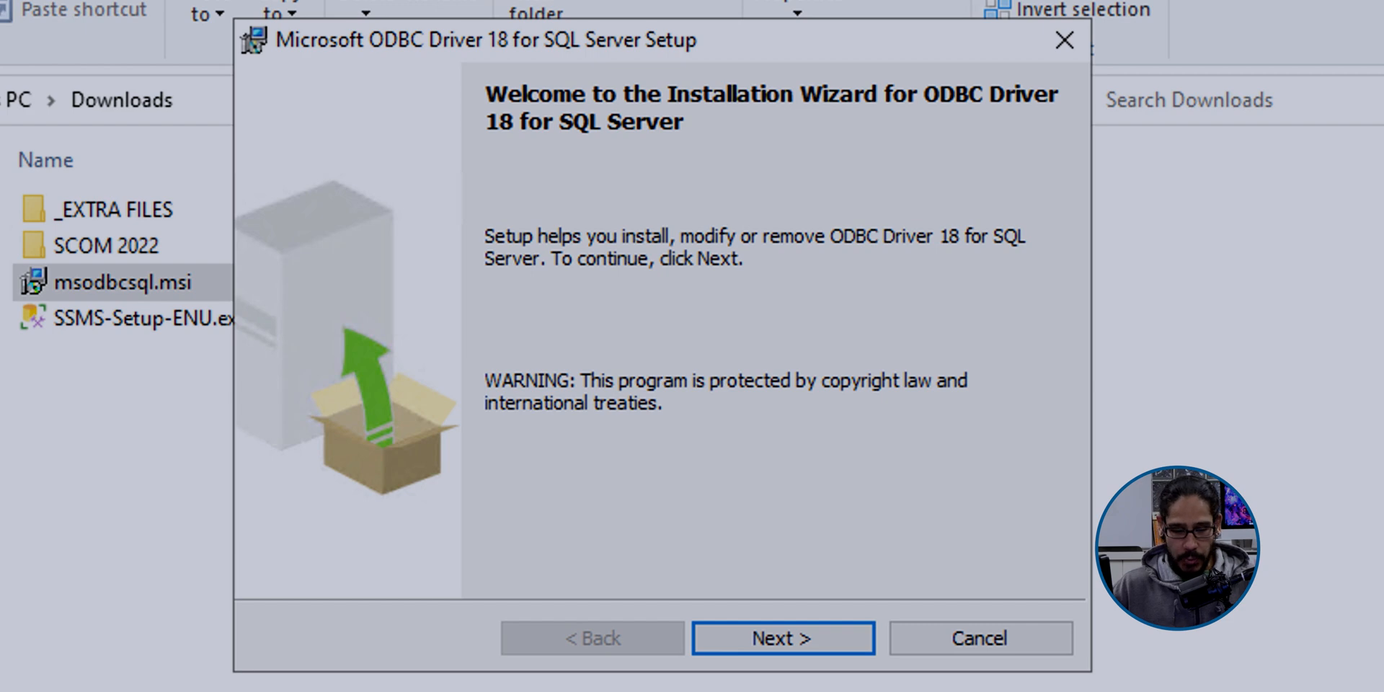
key(Return)
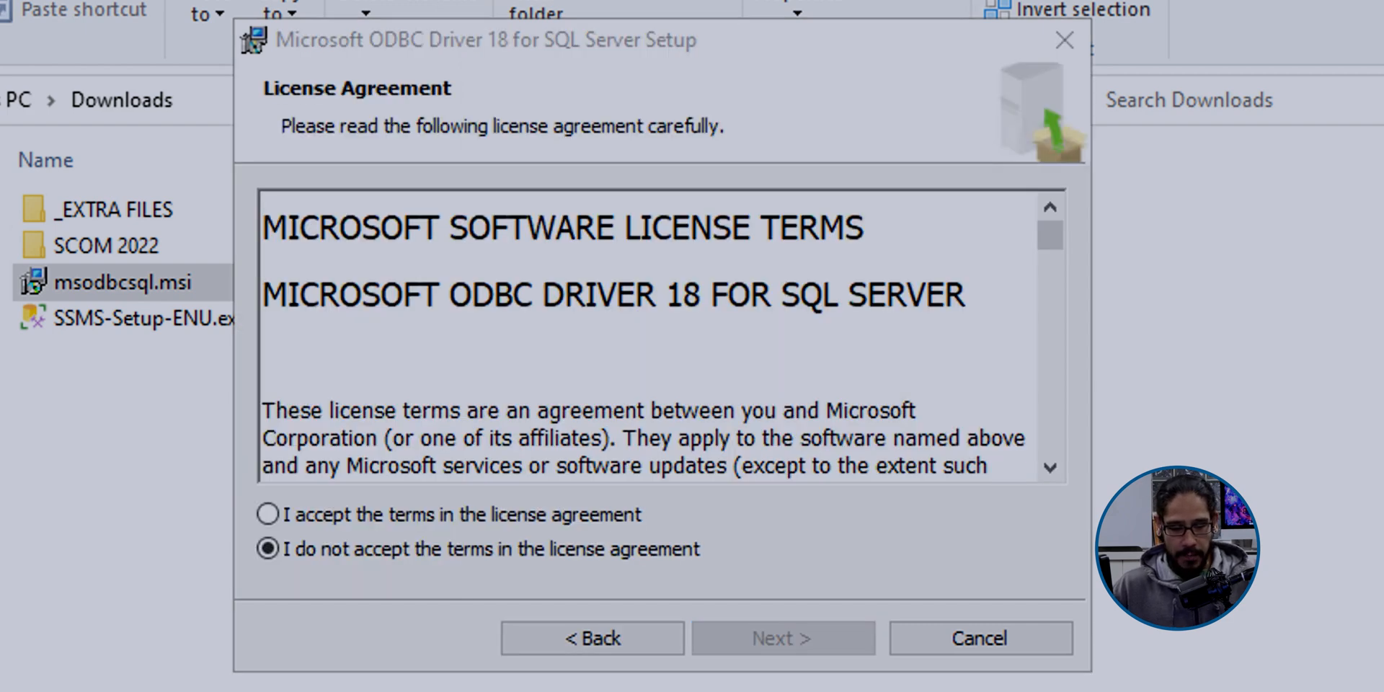
click(268, 514)
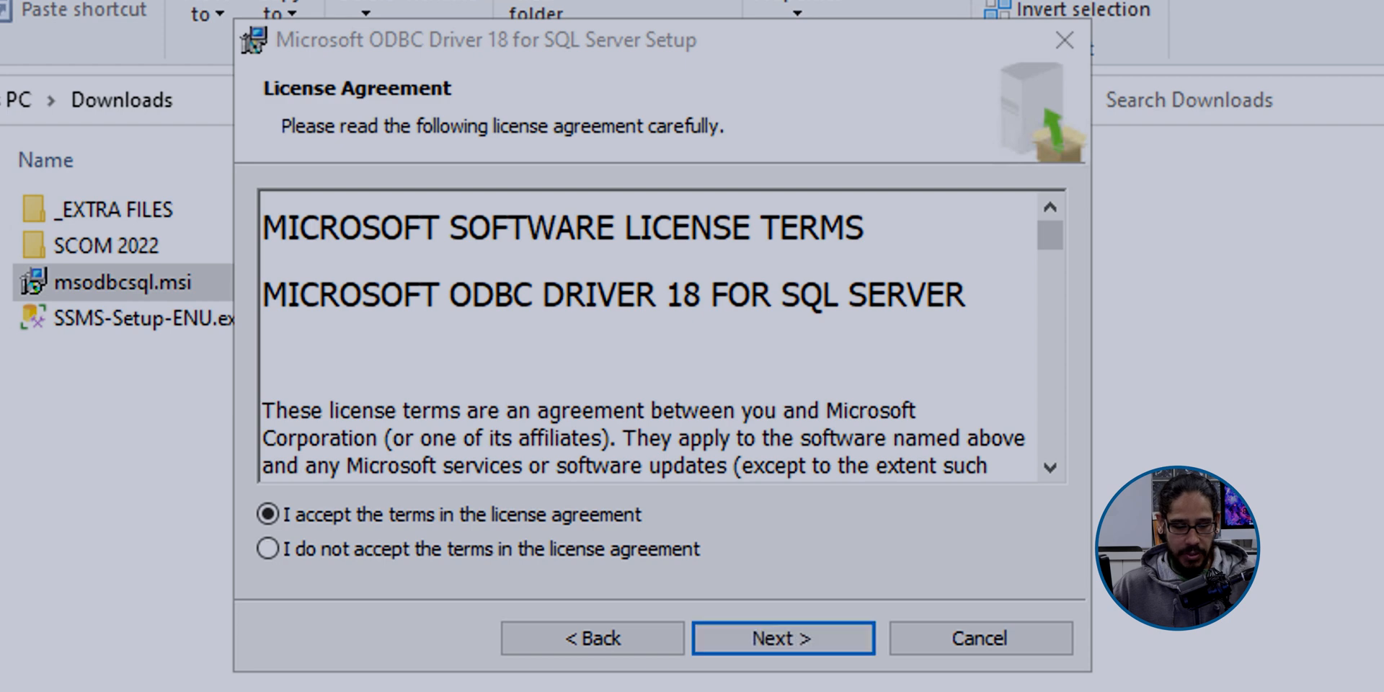
key(Return)
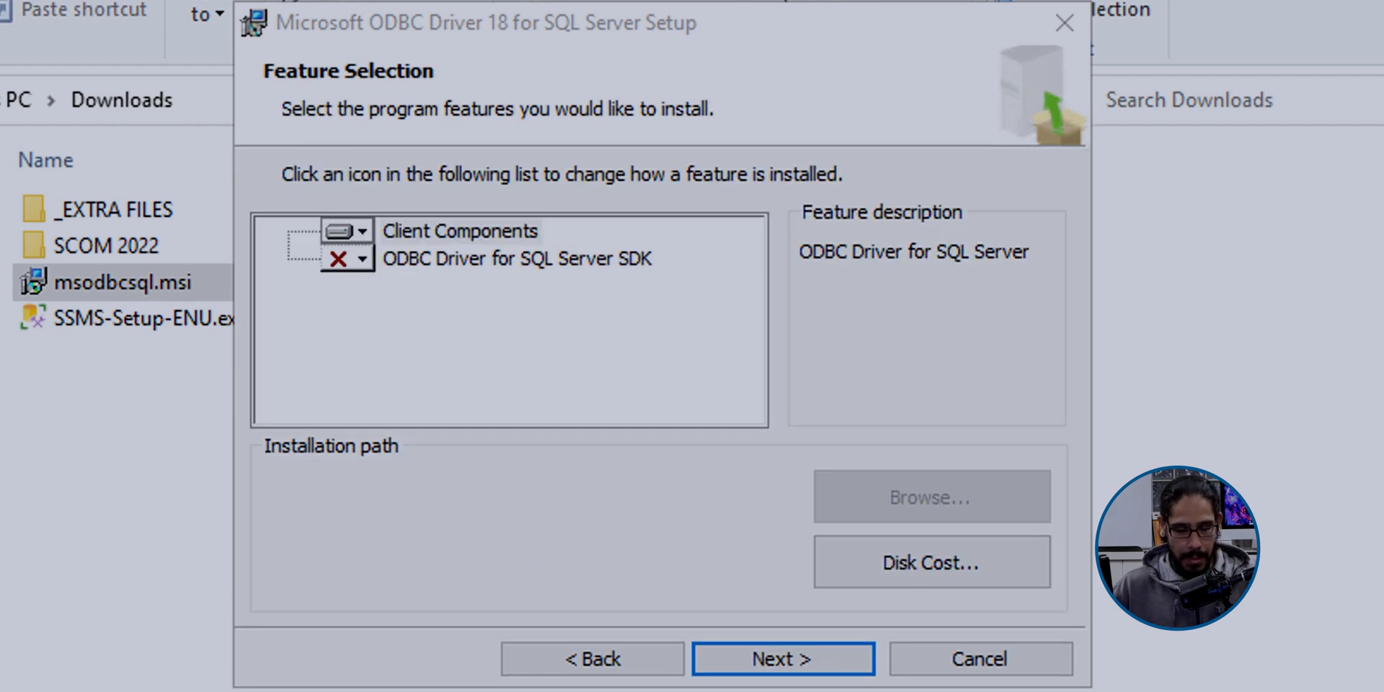
key(Return)
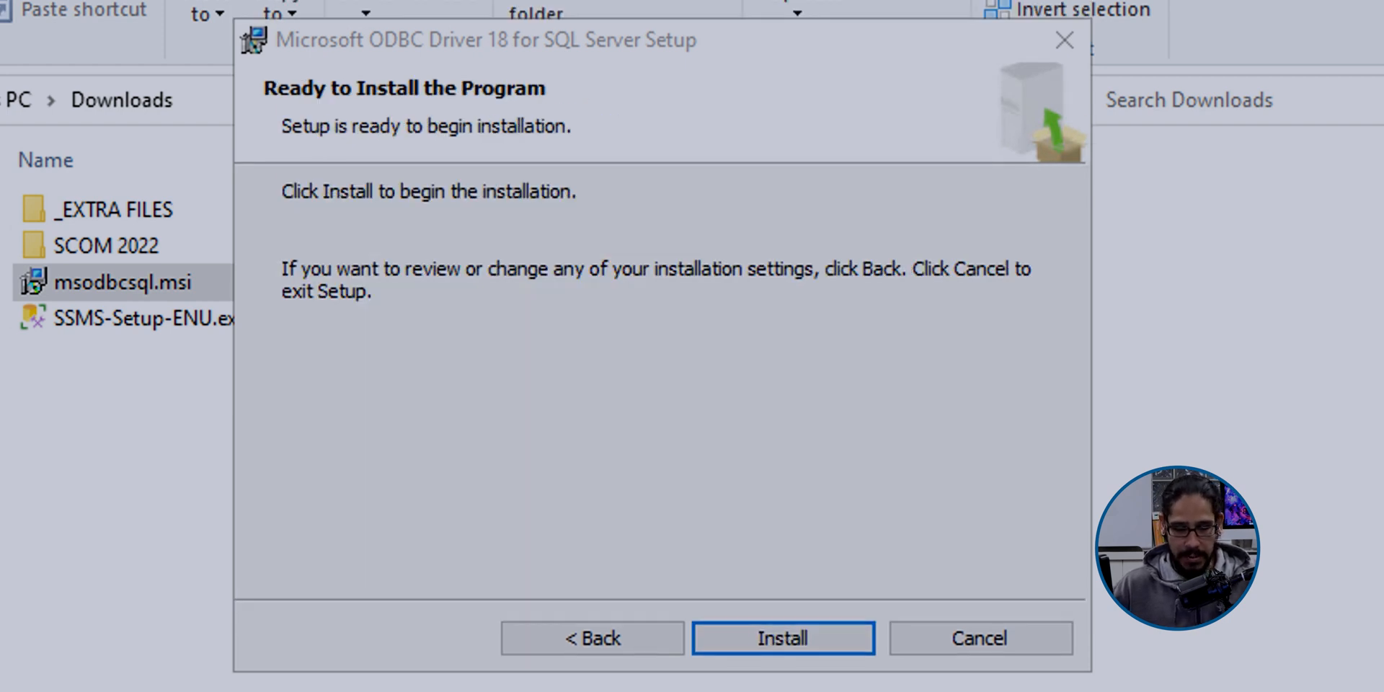
key(Return)
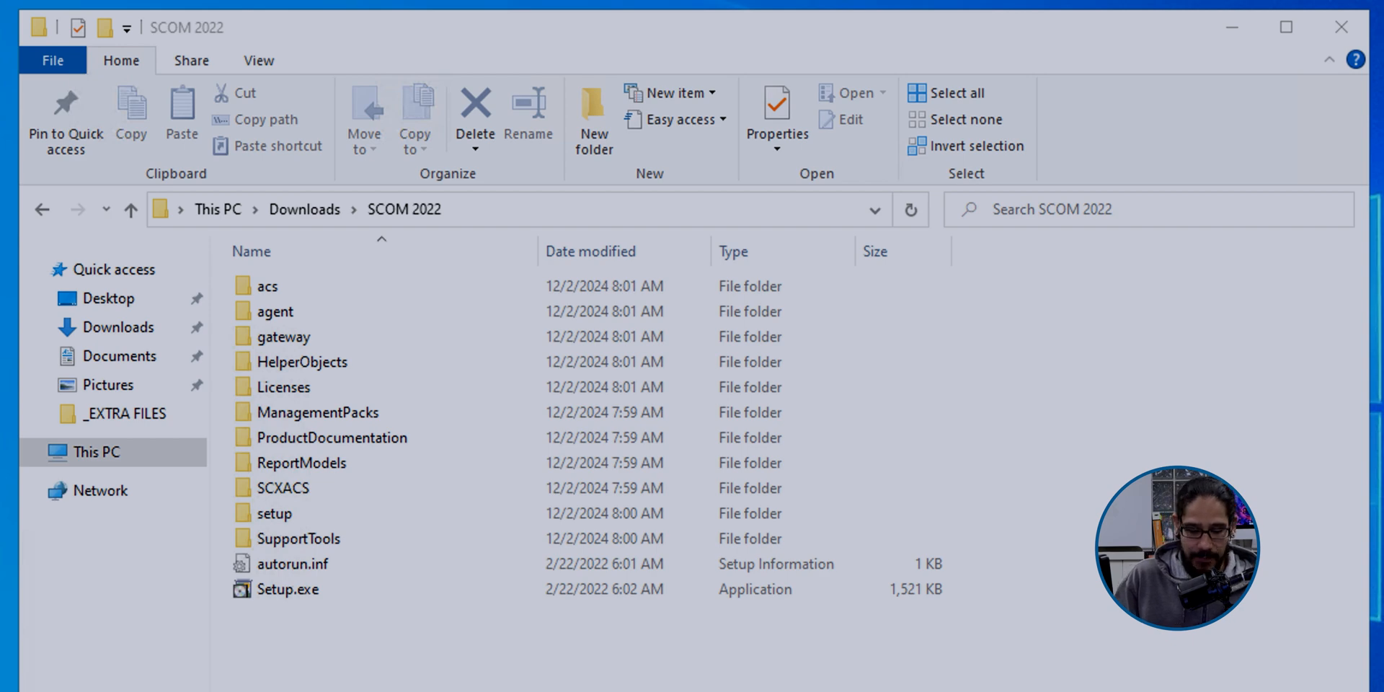
Run Setup.exe from the SCOM 2022 folder as administrator and choose the Management server, Operations console, Web console and Reporting server features.
click(287, 589)
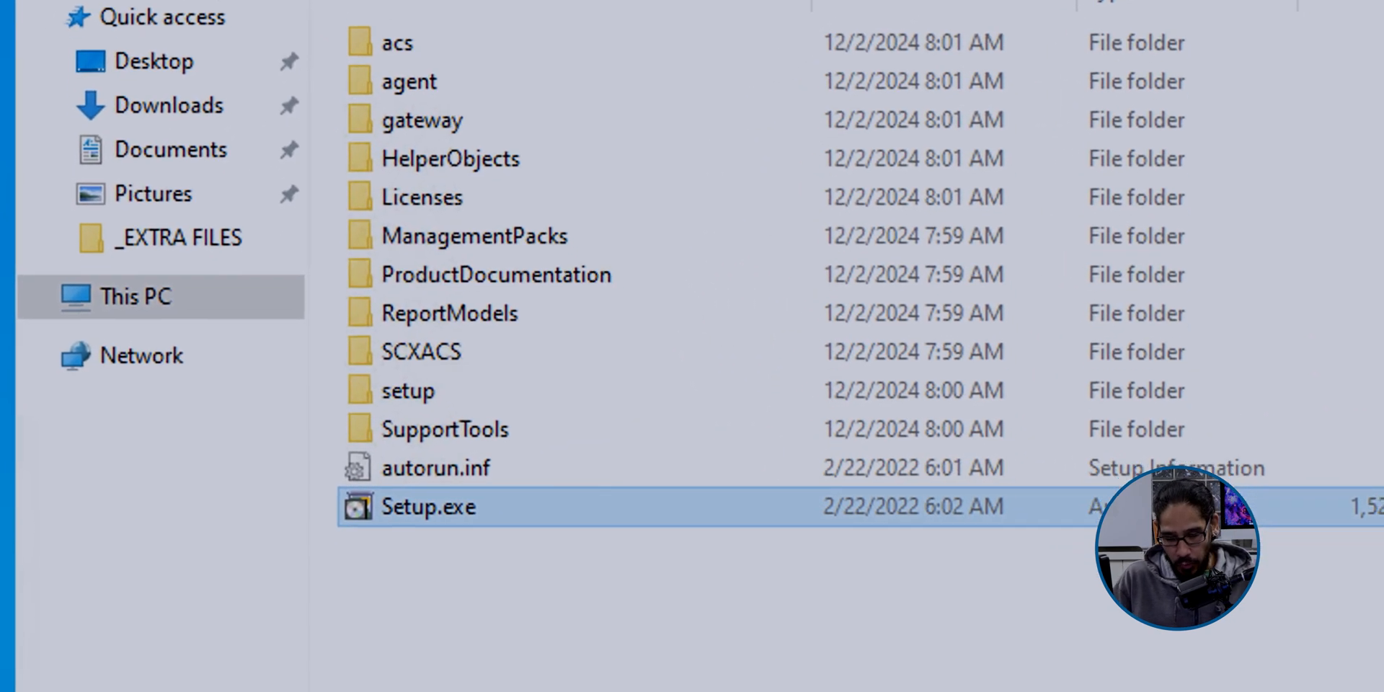
right_click(411, 513)
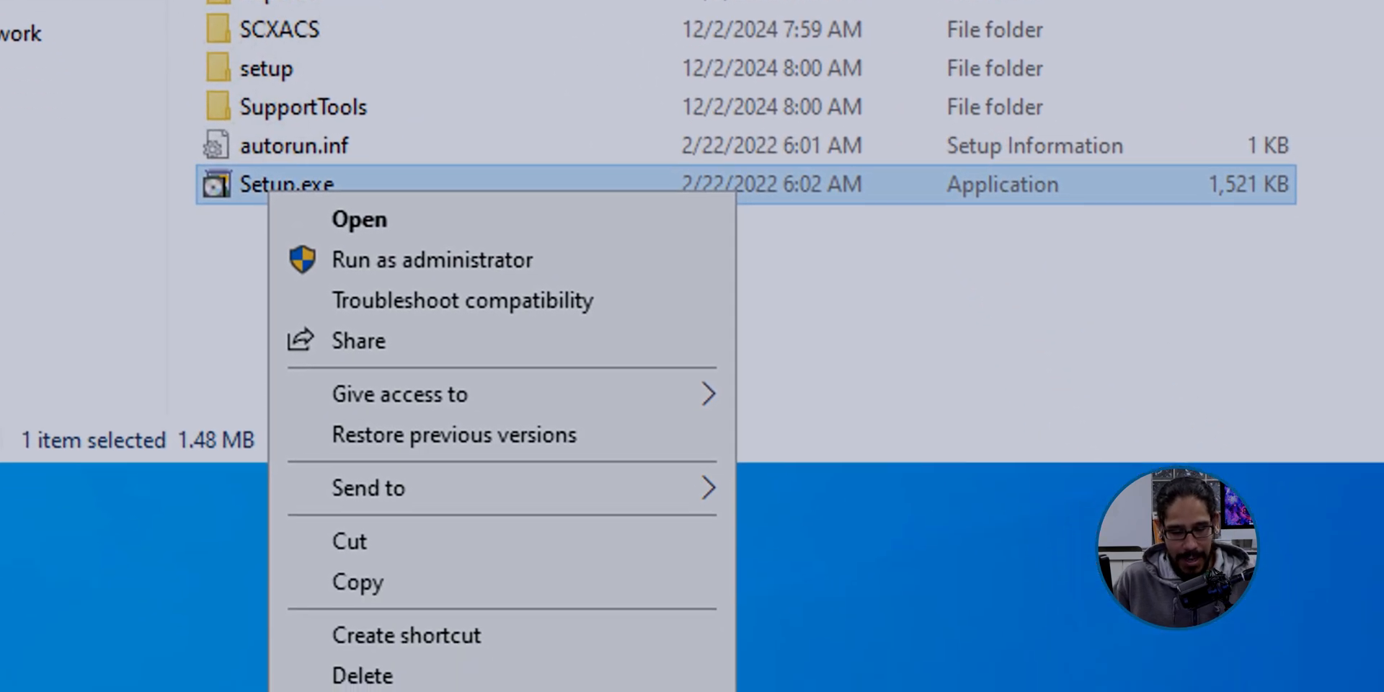
click(432, 260)
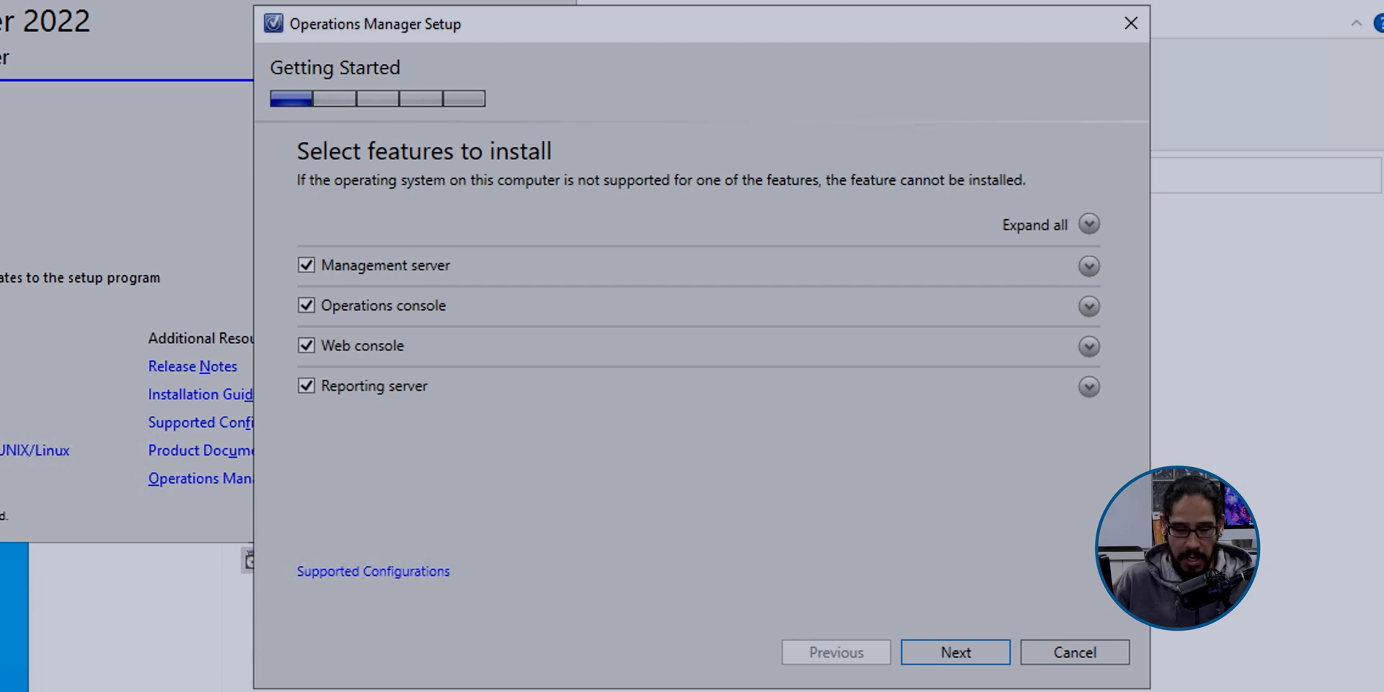
key(Return)
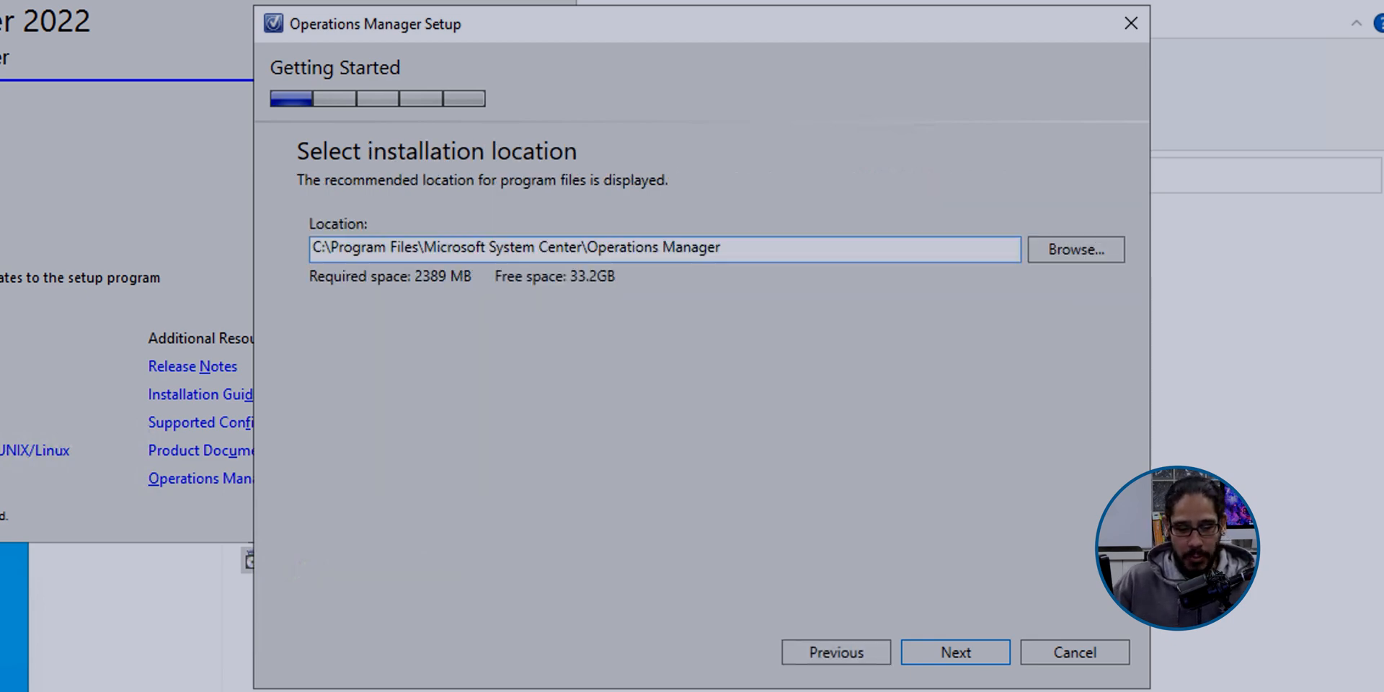
Set the installation location to S:\Program Files\Microsoft System Center\Operations Manager and continue to the management server installation options.
key(BackSpace)
text(S)
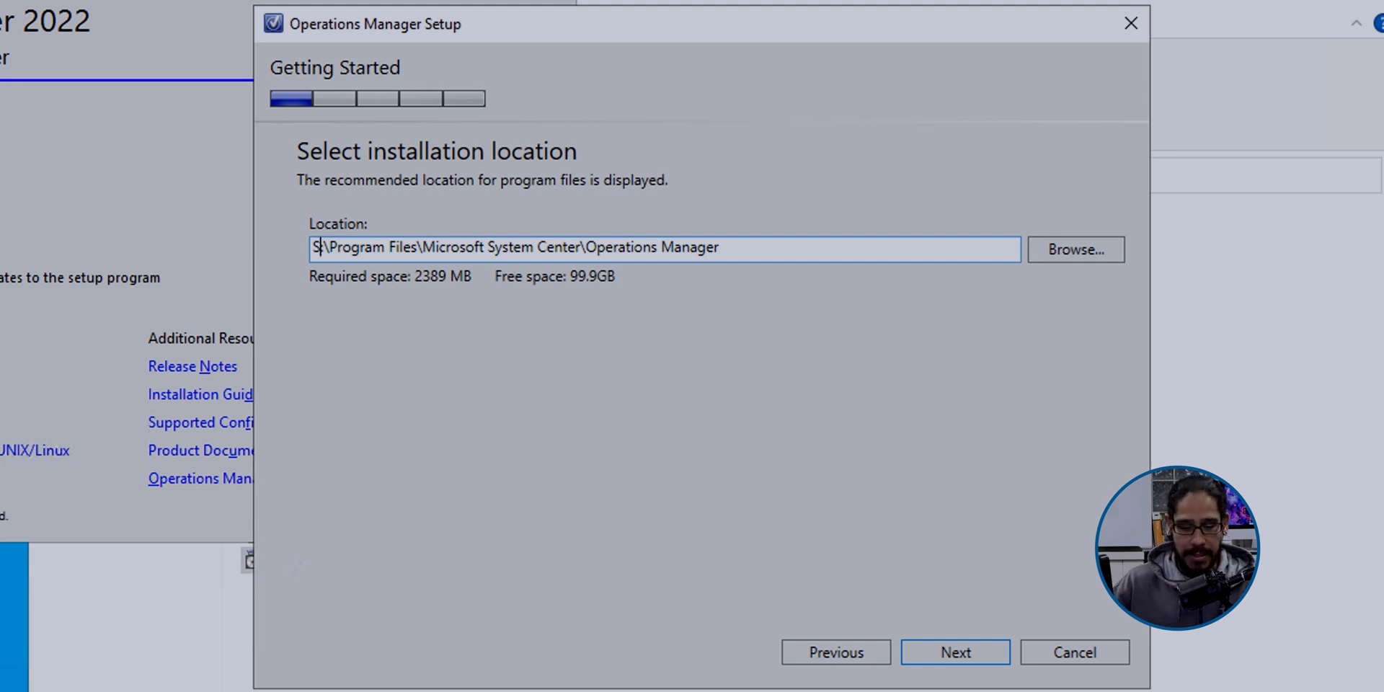
key(Return)
key(Return)
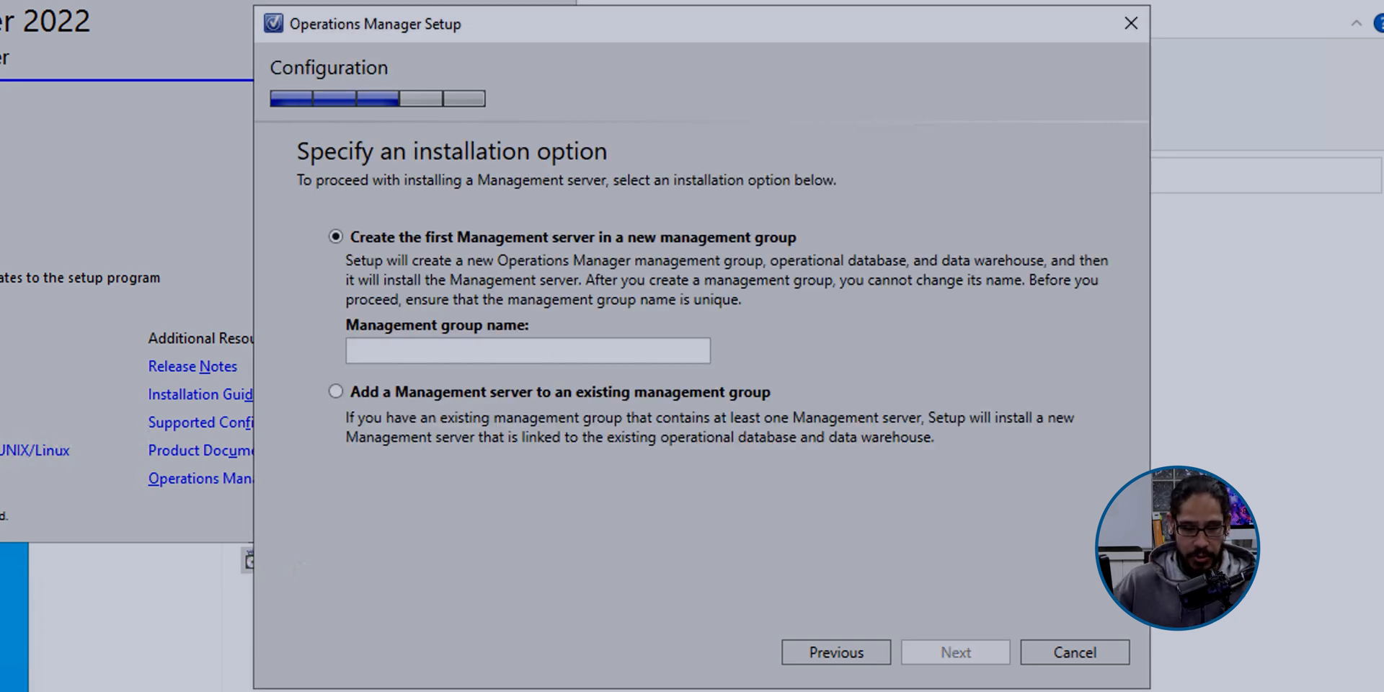
Create the first Management server in a new management group named BTNHD and accept the license terms.
text(BTNHD)
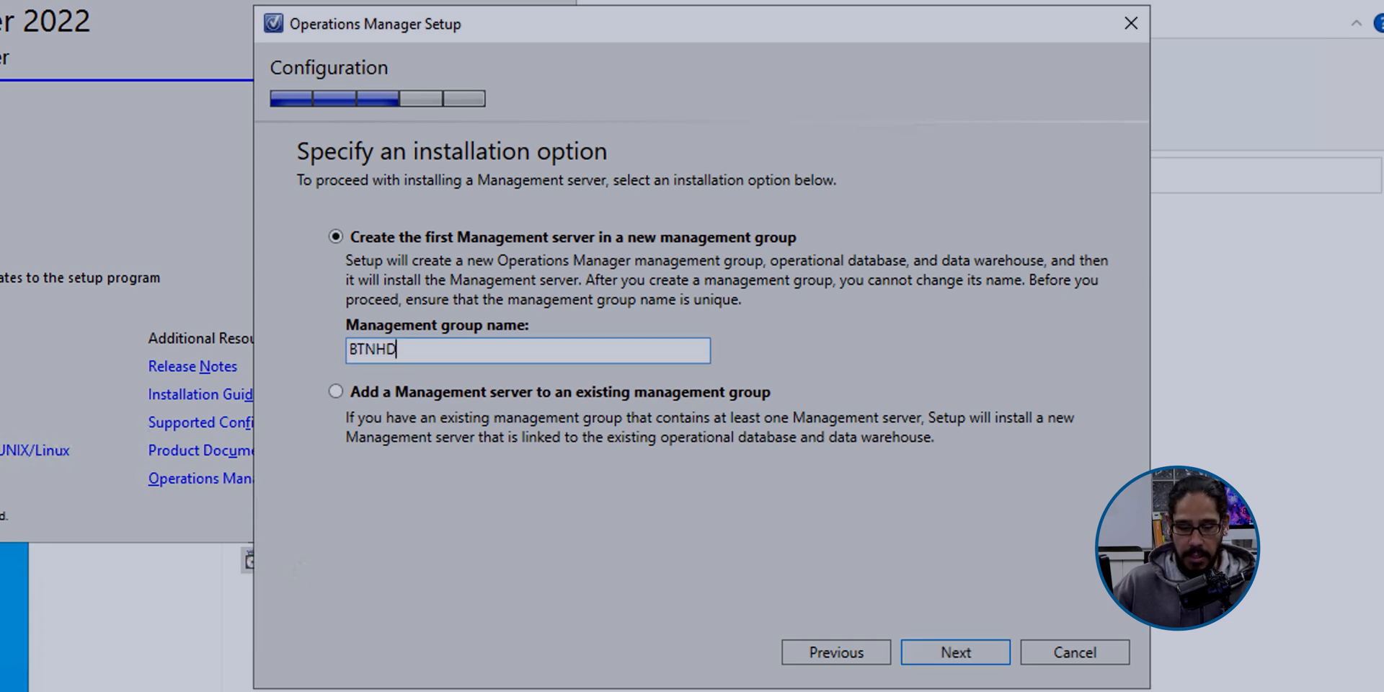
key(Return)
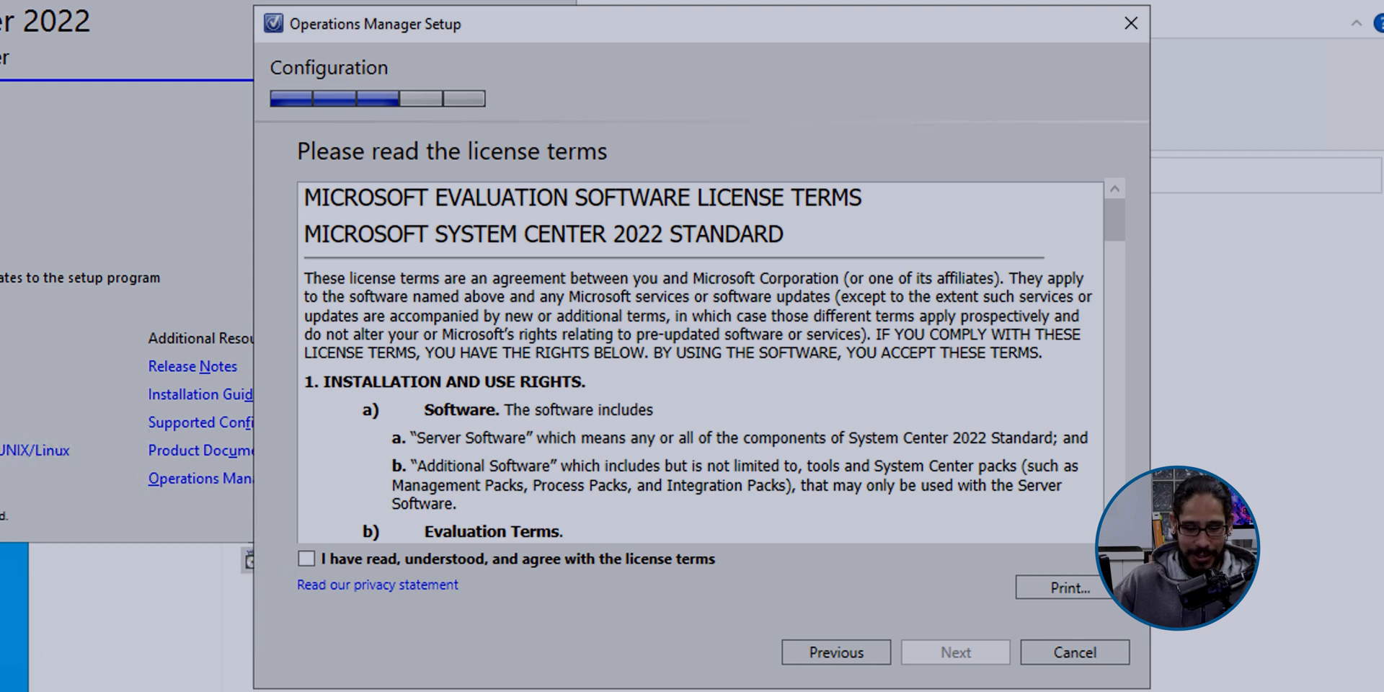
key(space)
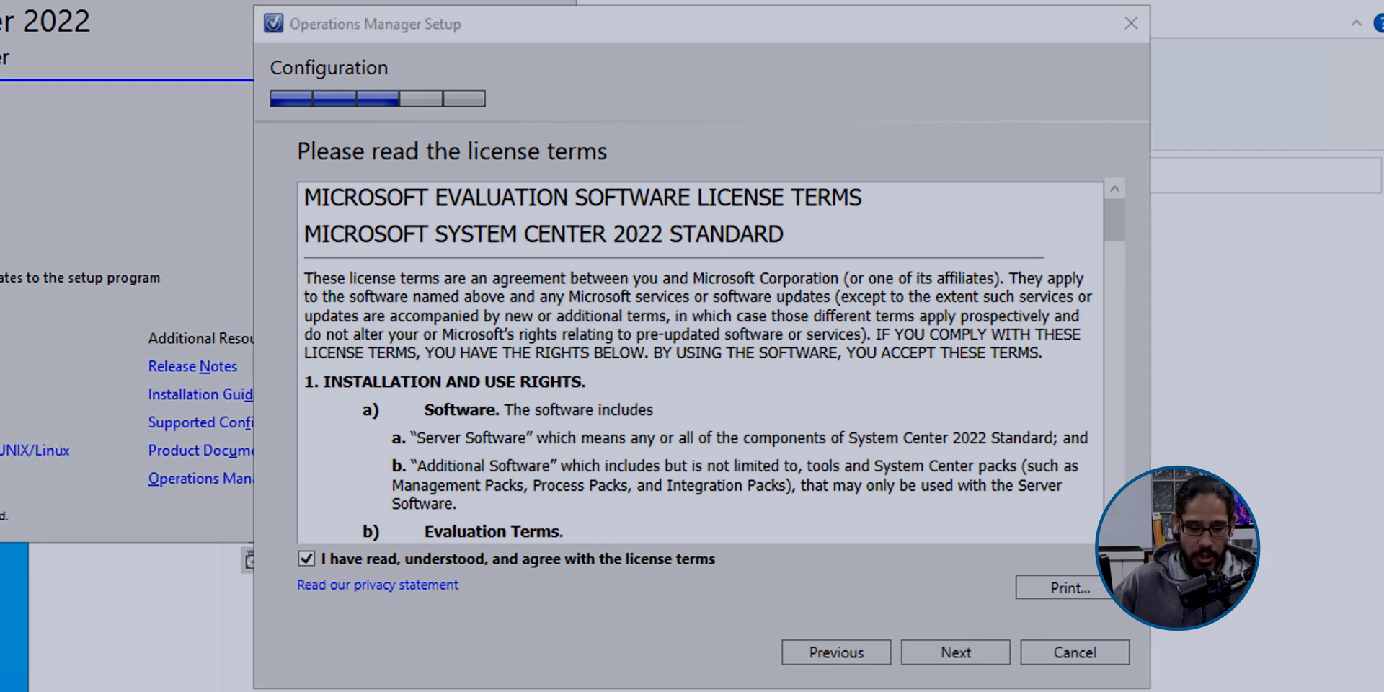
key(Return)
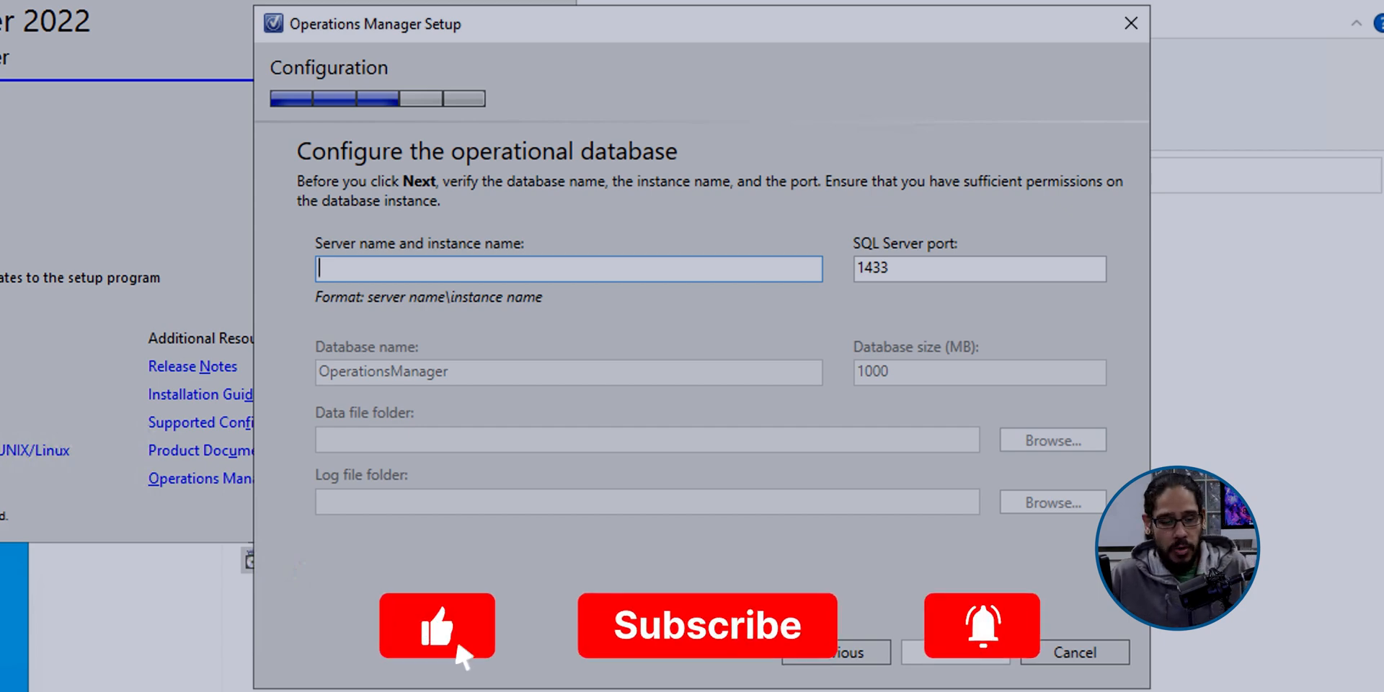
Configure the operational database OperationsManager on server scom with SQL Server port 1433 and a size of 1000 MB.
text(scom)
key(Tab)
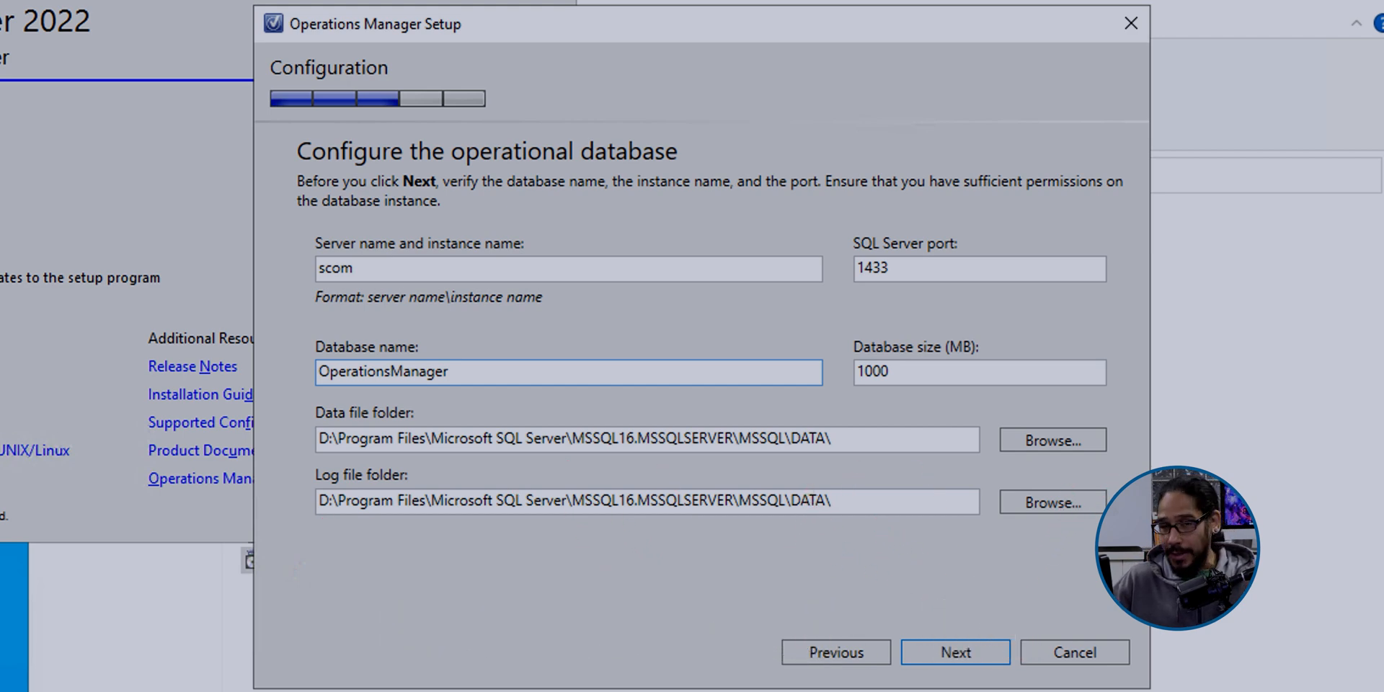
key(Return)
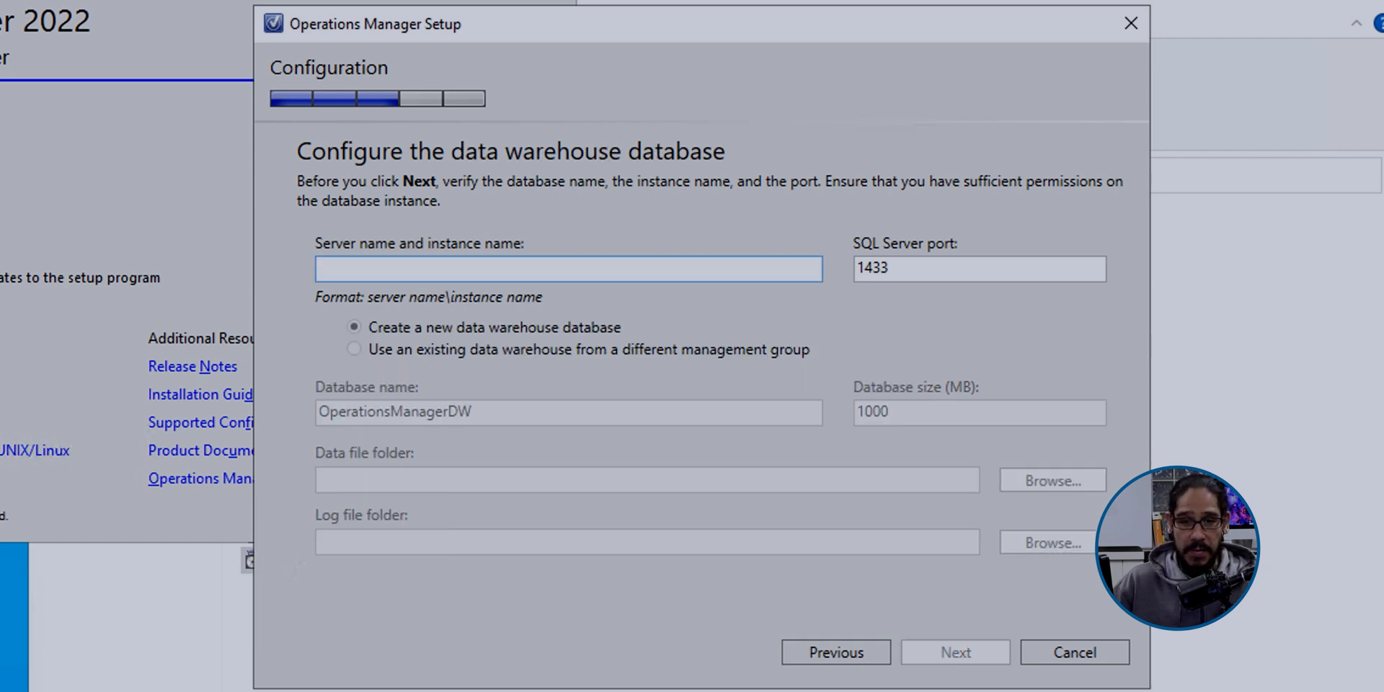
Create a new data warehouse database OperationsManagerDW on server scom, port 1433, and use the SCOM\SSRS instance for reporting services.
text(scom)
key(Tab)
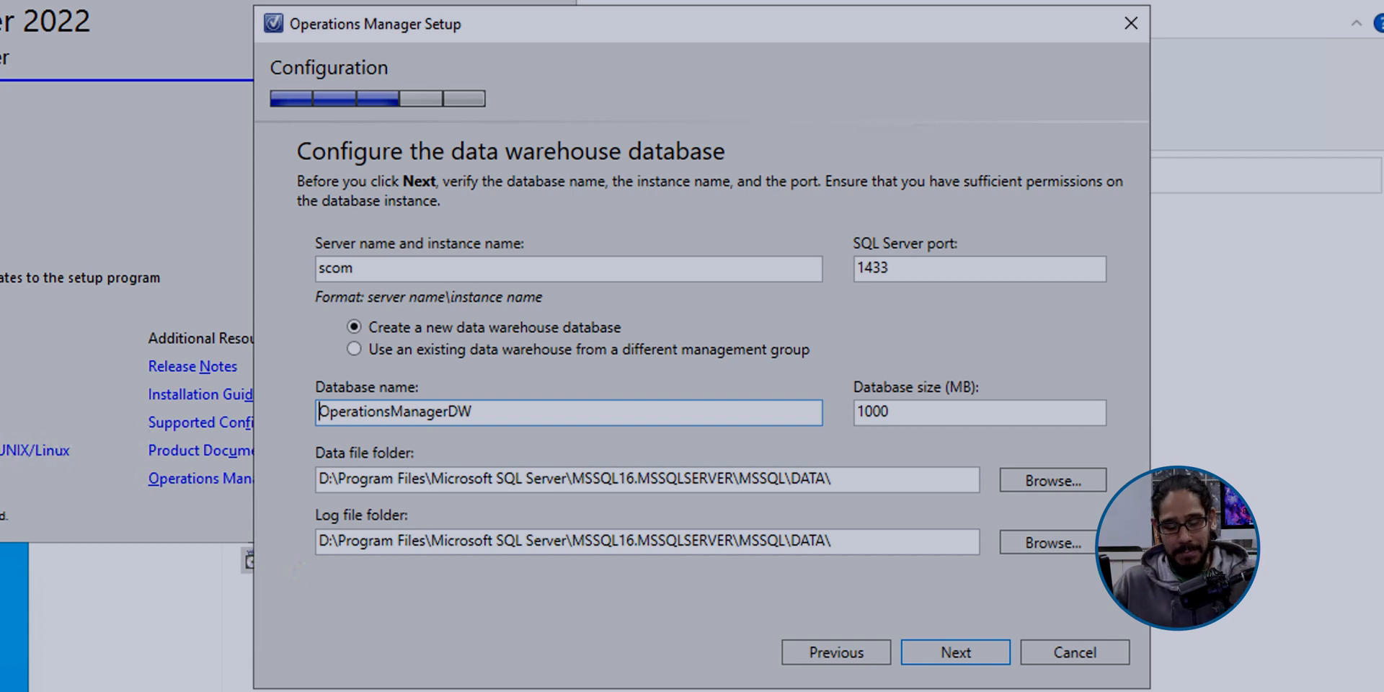
key(Return)
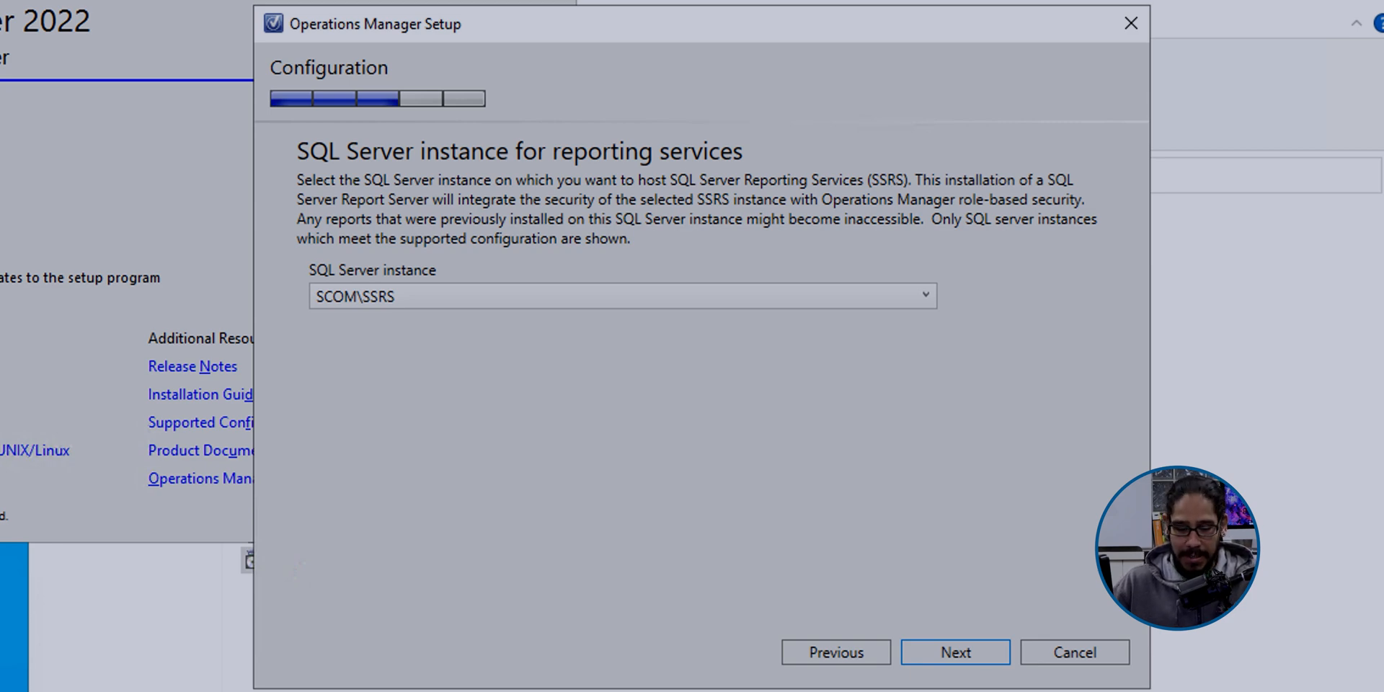
key(Return)
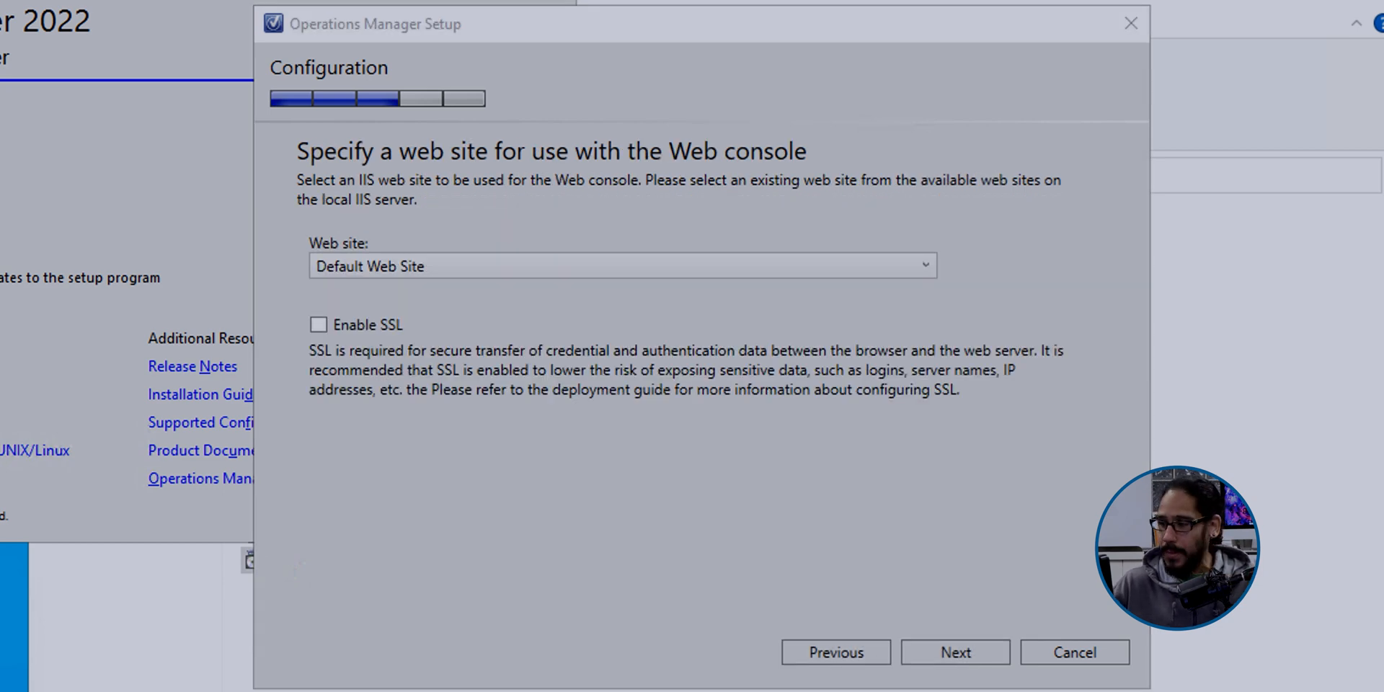
Use Default Web Site without SSL and Mixed Authentication for the Web console, and submit the domain accounts for the Operations Manager services.
click(955, 652)
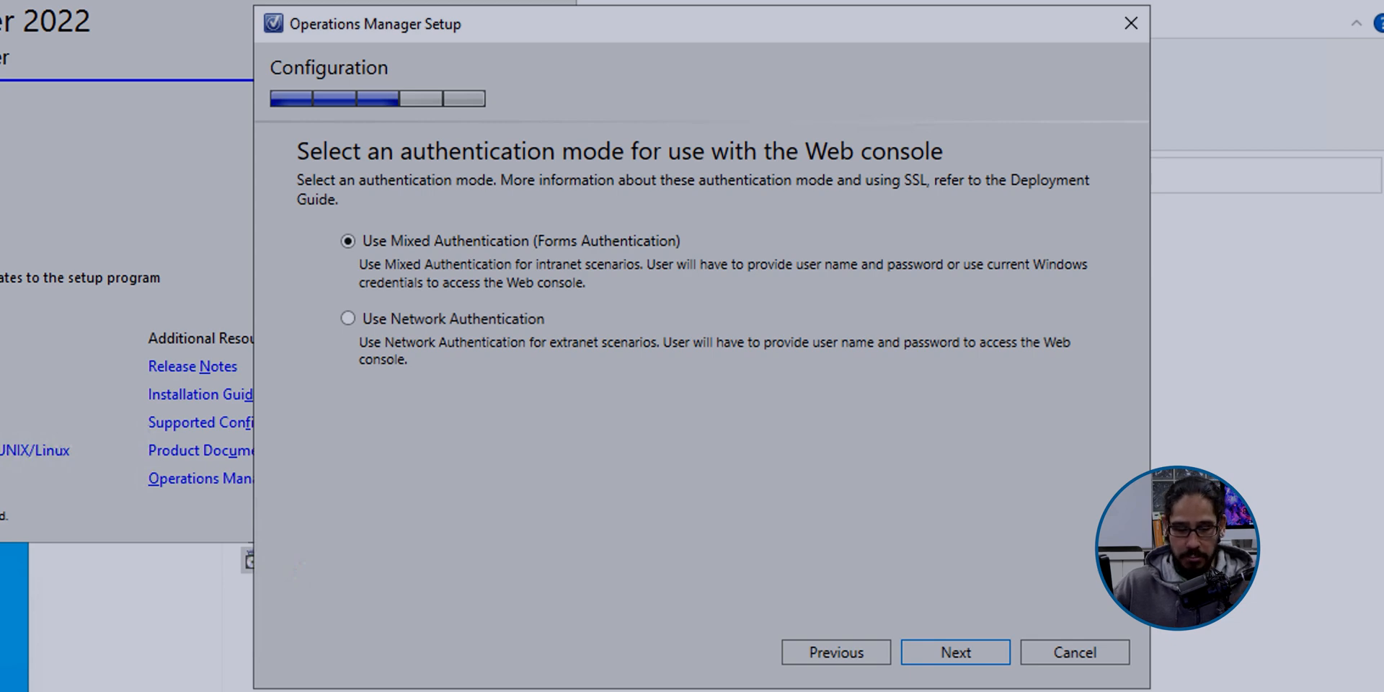
click(955, 652)
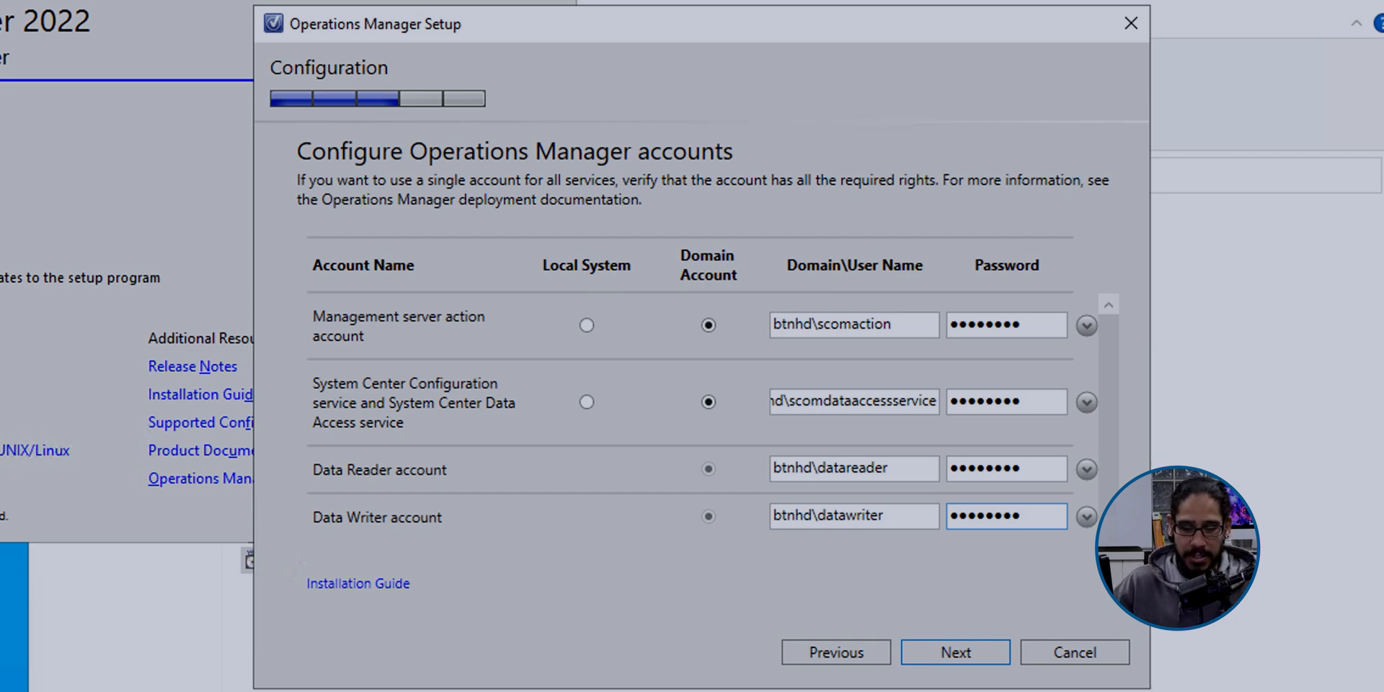
key(Return)
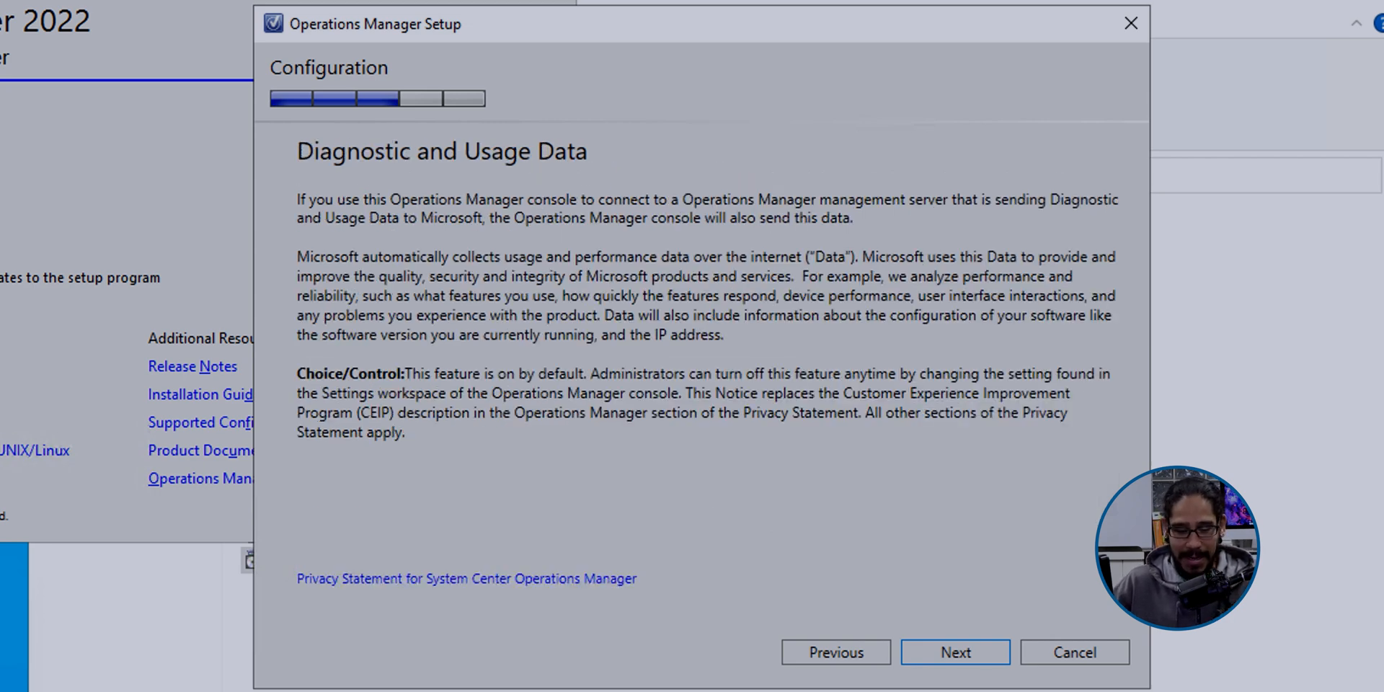
Turn Microsoft Update off and start the Operations Manager installation with the summarized settings.
key(Return)
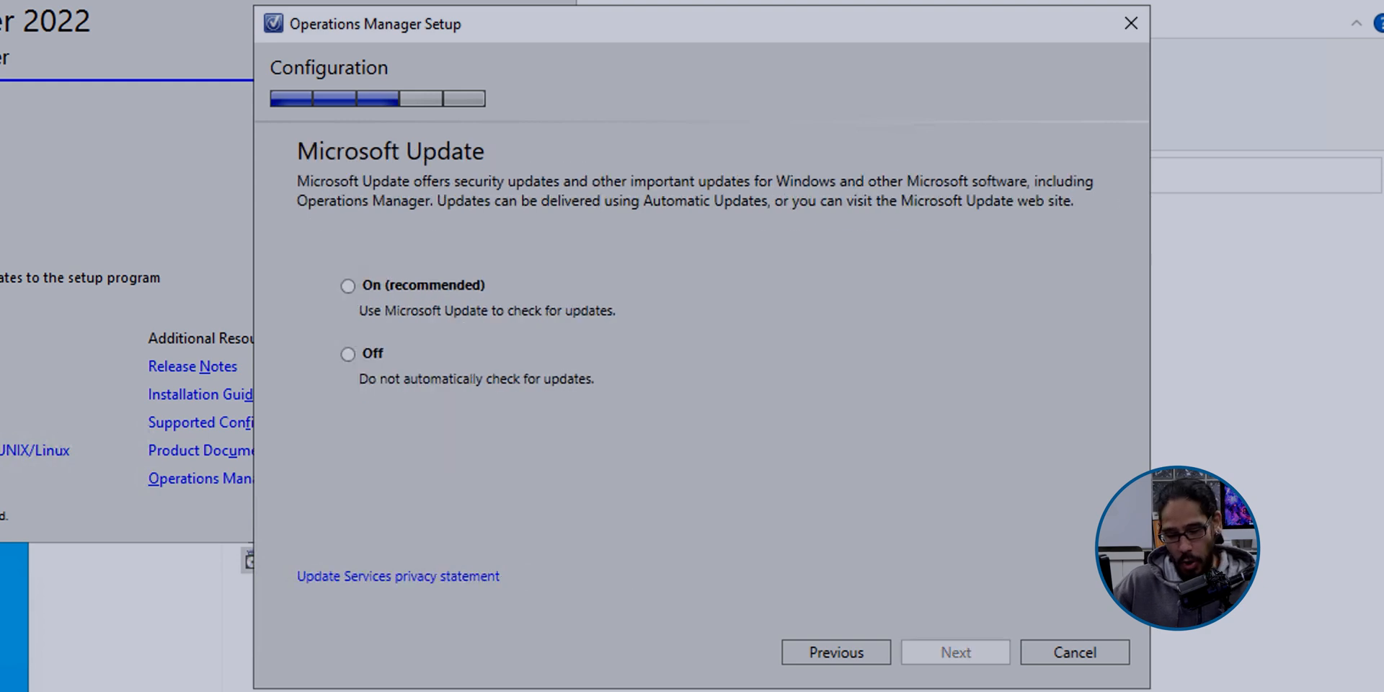
click(348, 354)
key(Return)
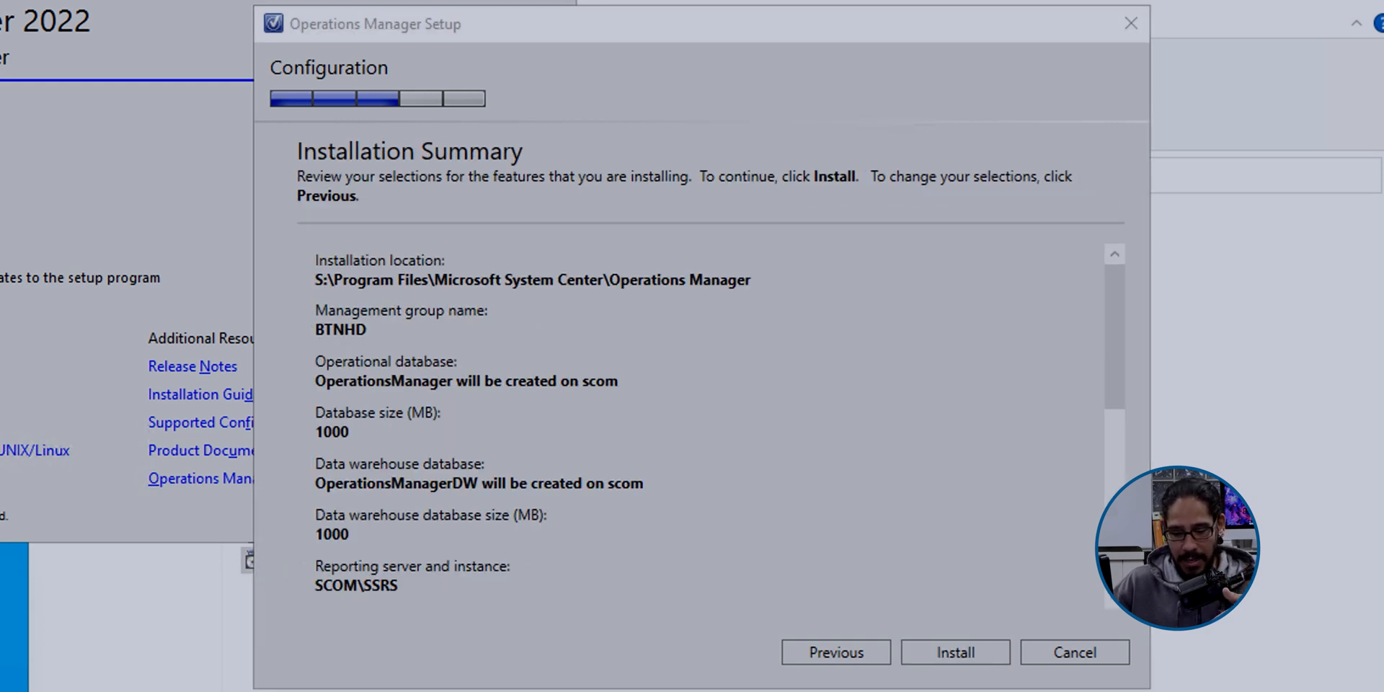
key(Return)
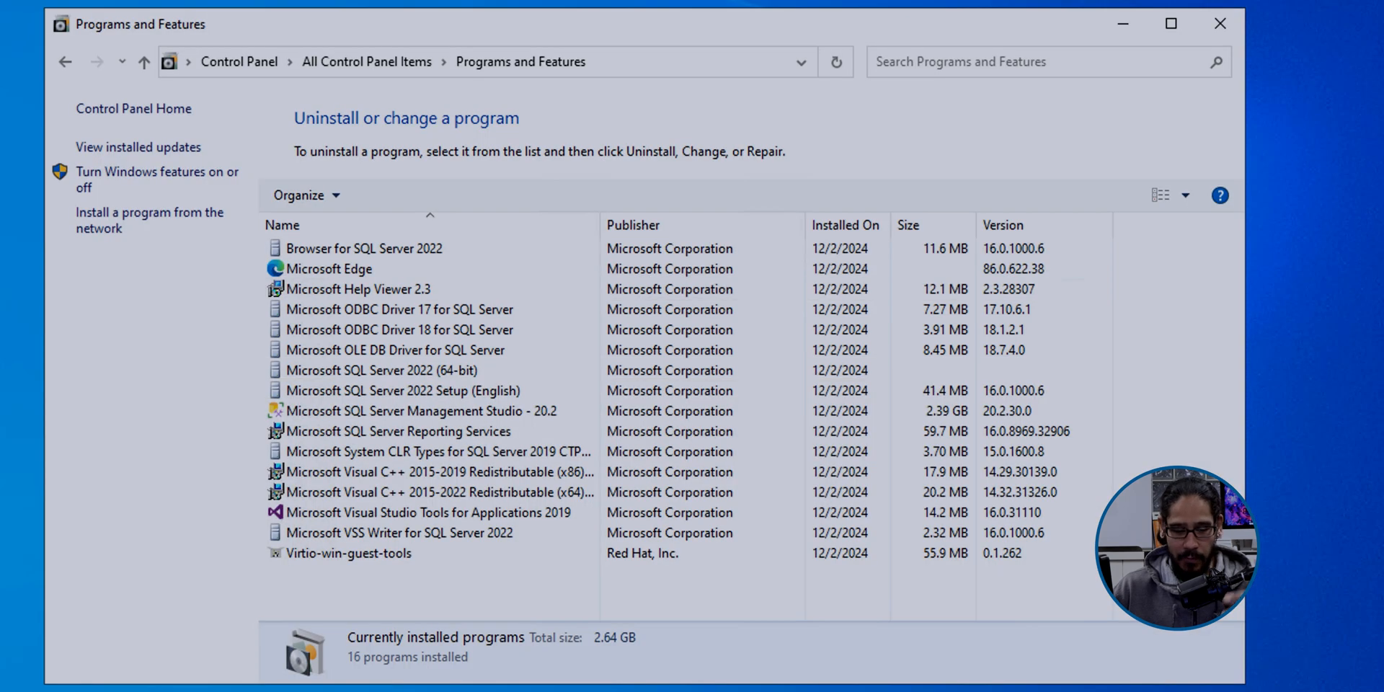
Install ODBC Driver 17 for SQL Server from msodbcsql.msi in the Downloads ODBC folder, accepting the license and the default features.
click(395, 350)
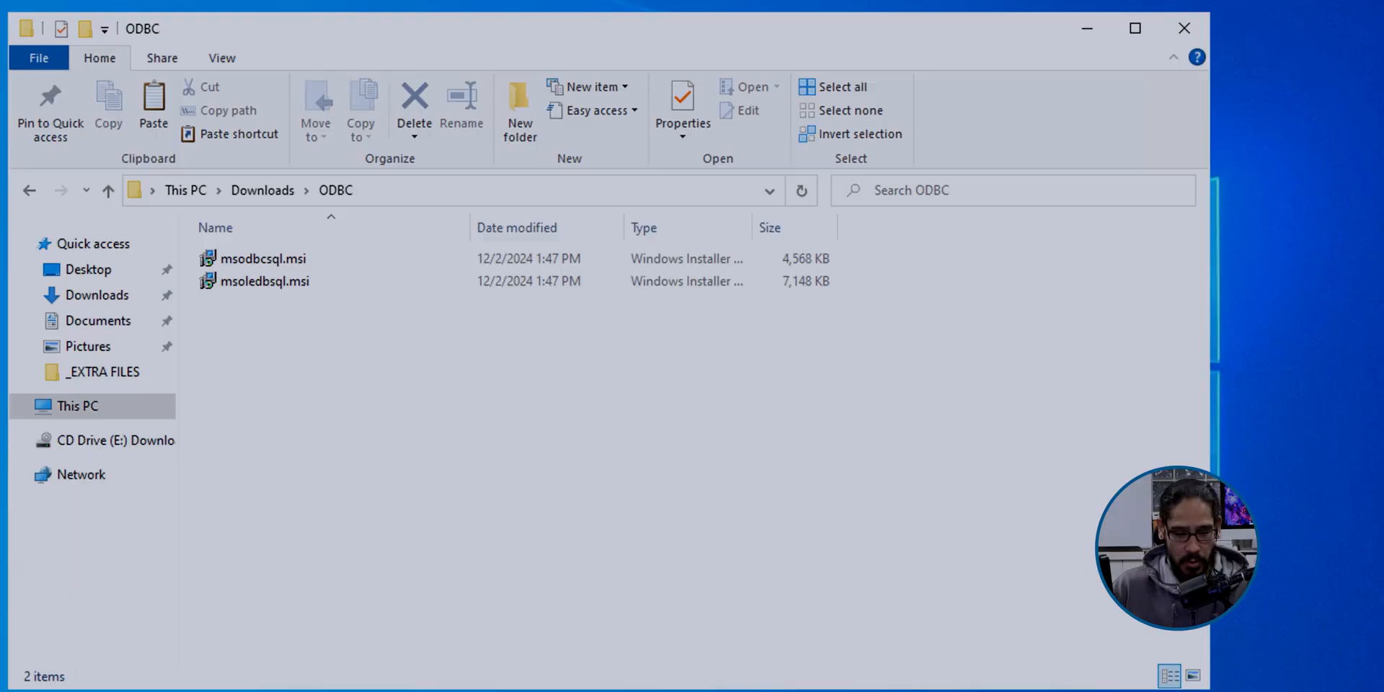
click(287, 257)
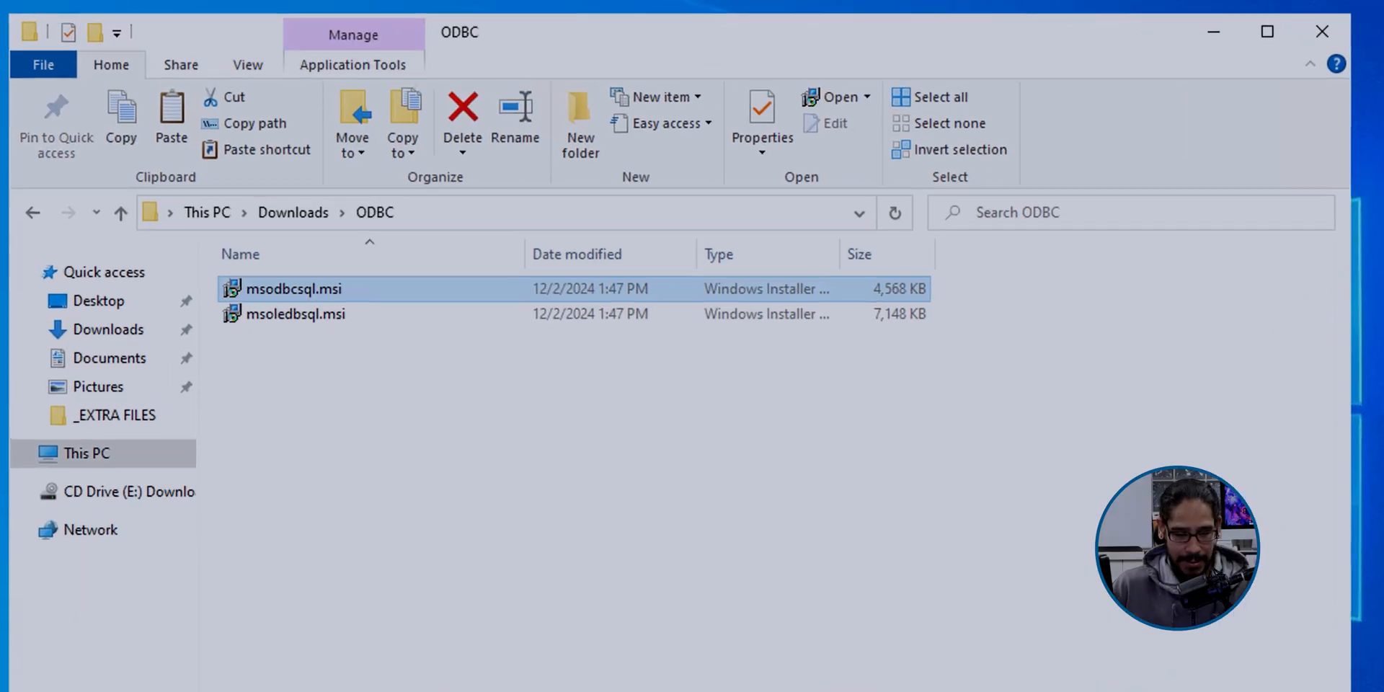
right_click(287, 256)
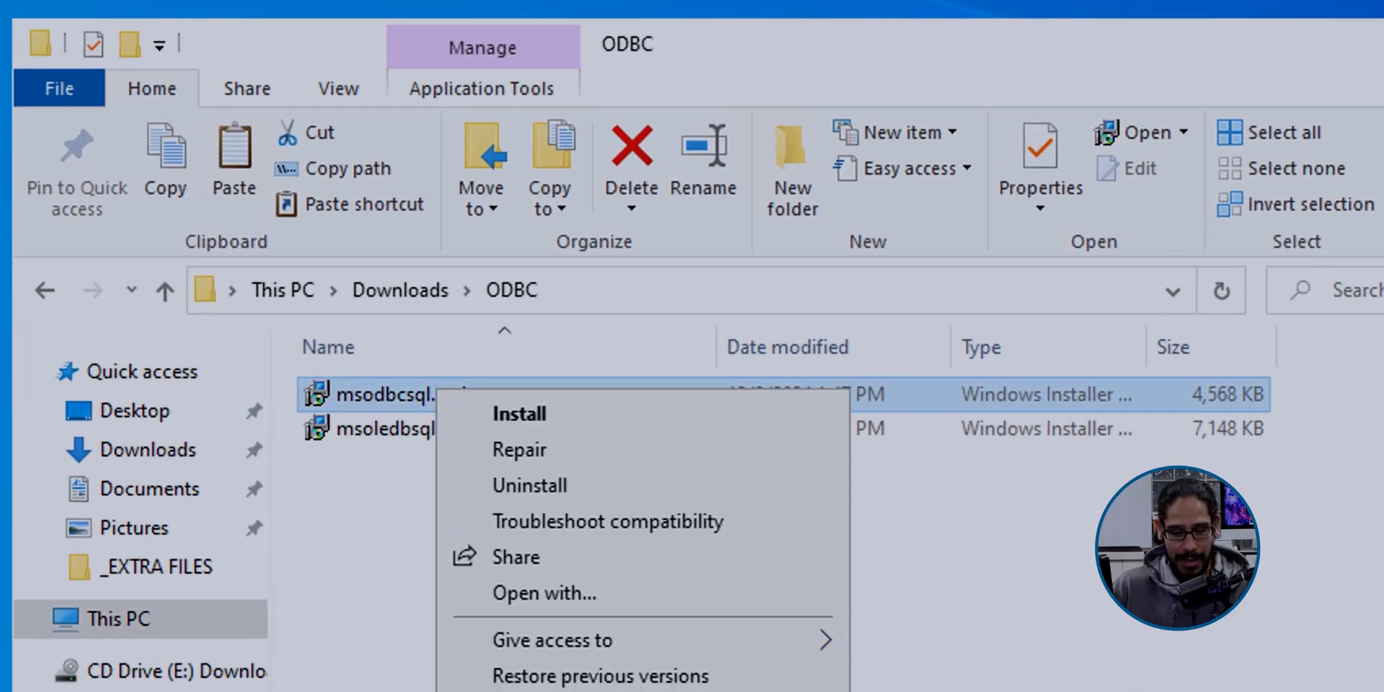
click(519, 414)
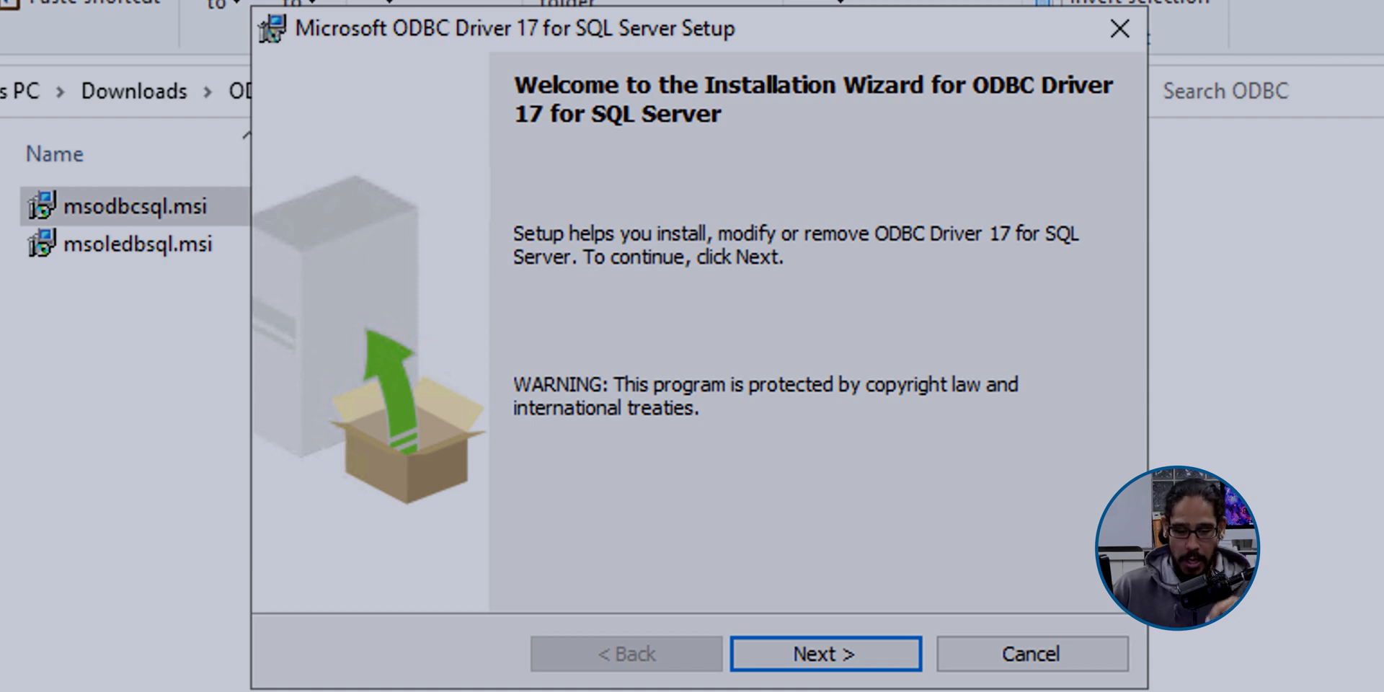
key(Return)
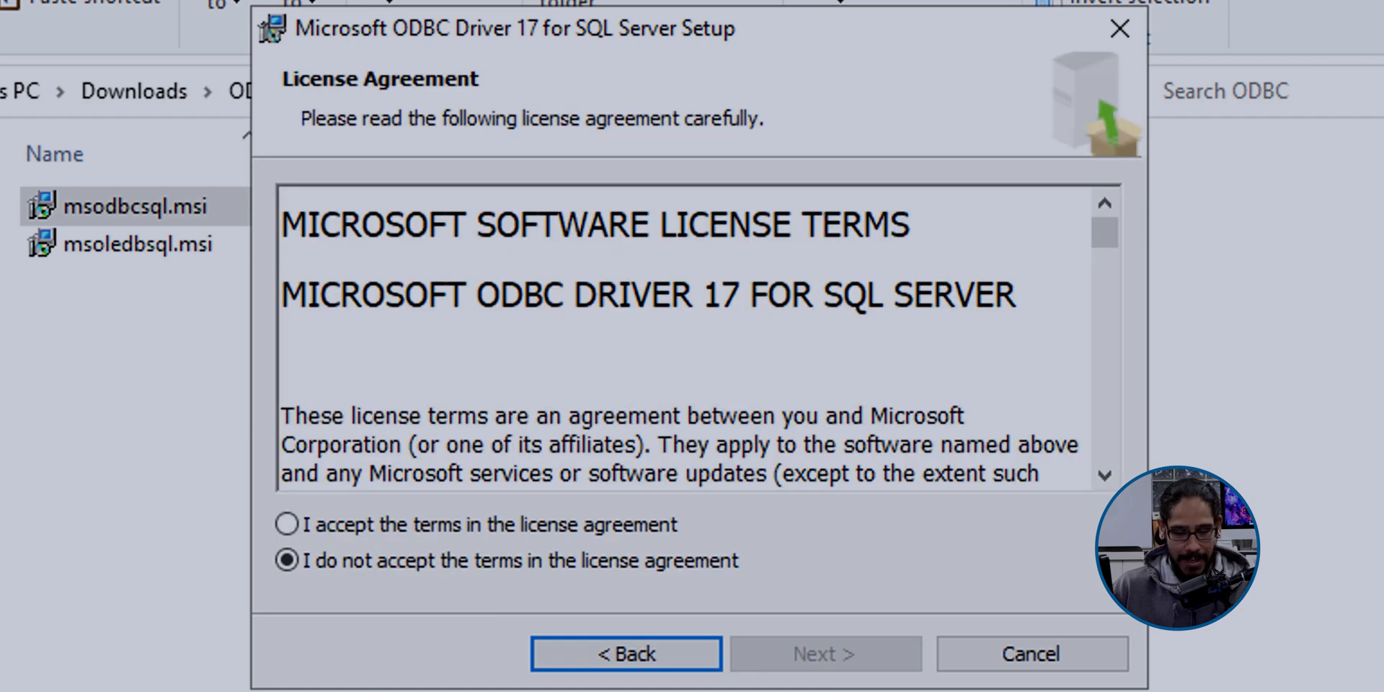
key(alt+a)
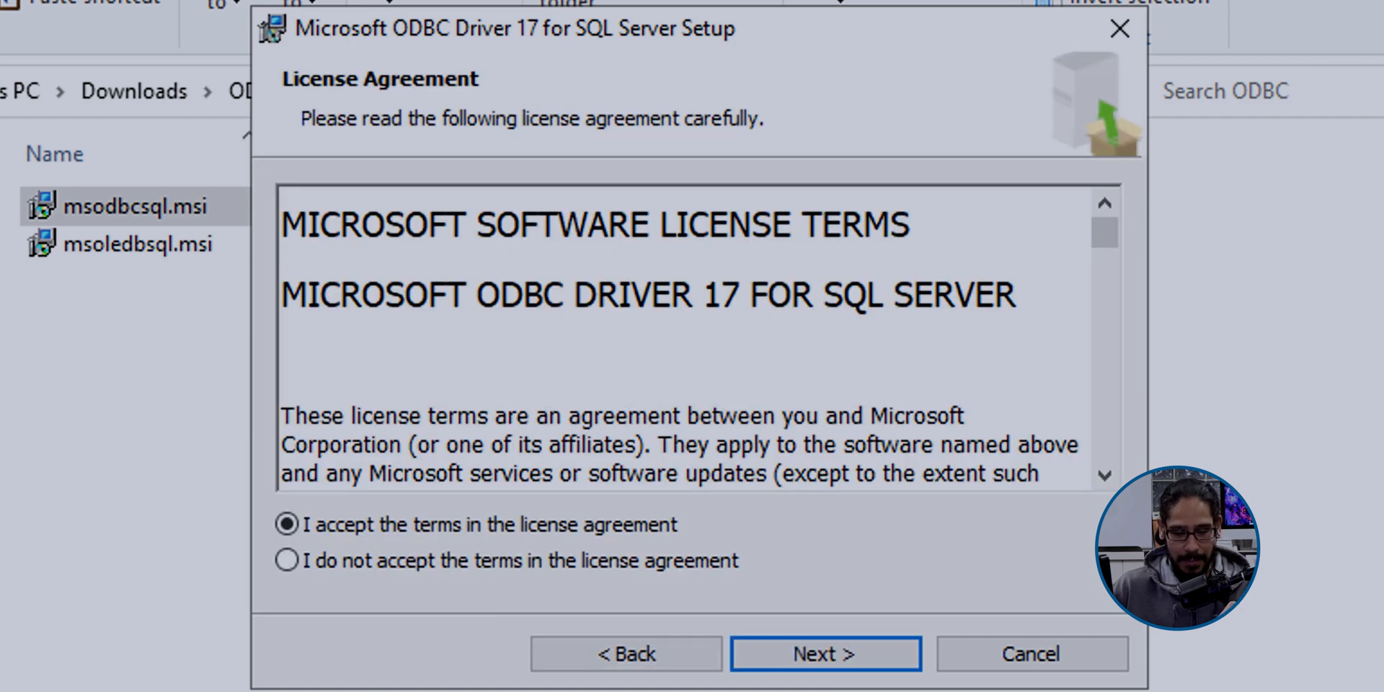
key(Return)
key(Return)
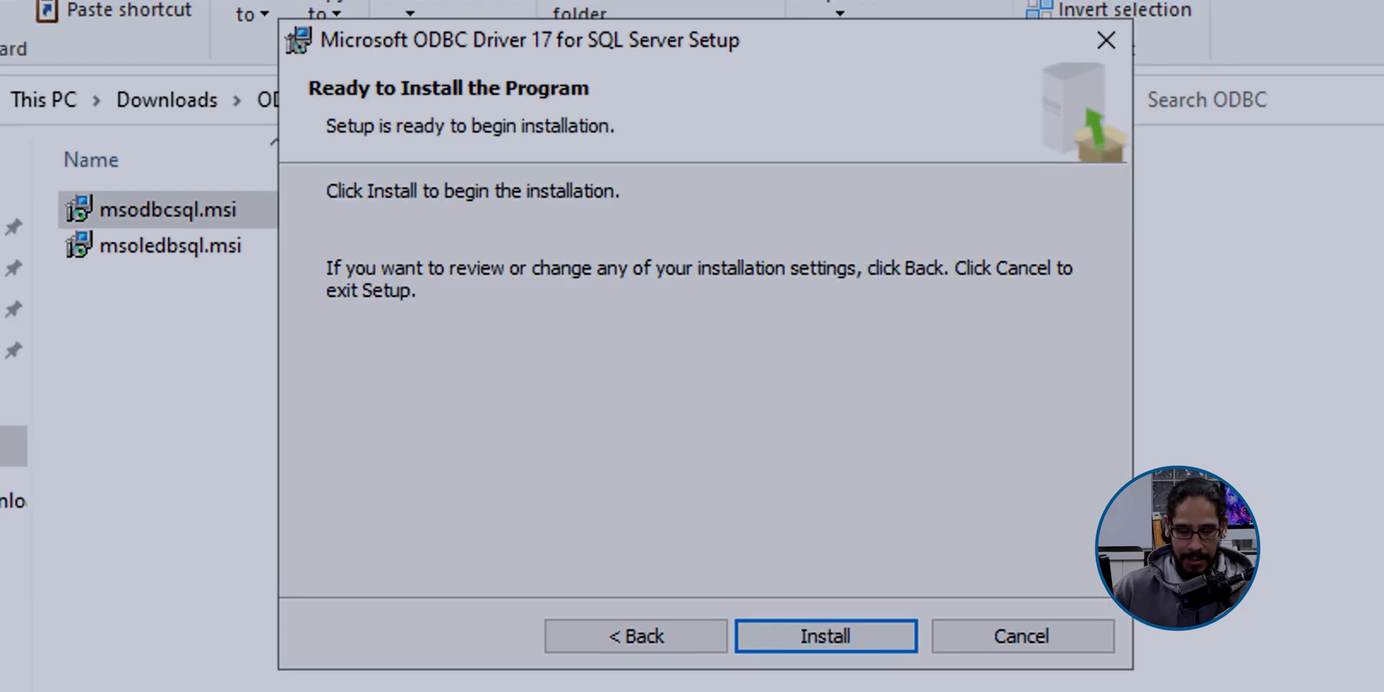
key(Return)
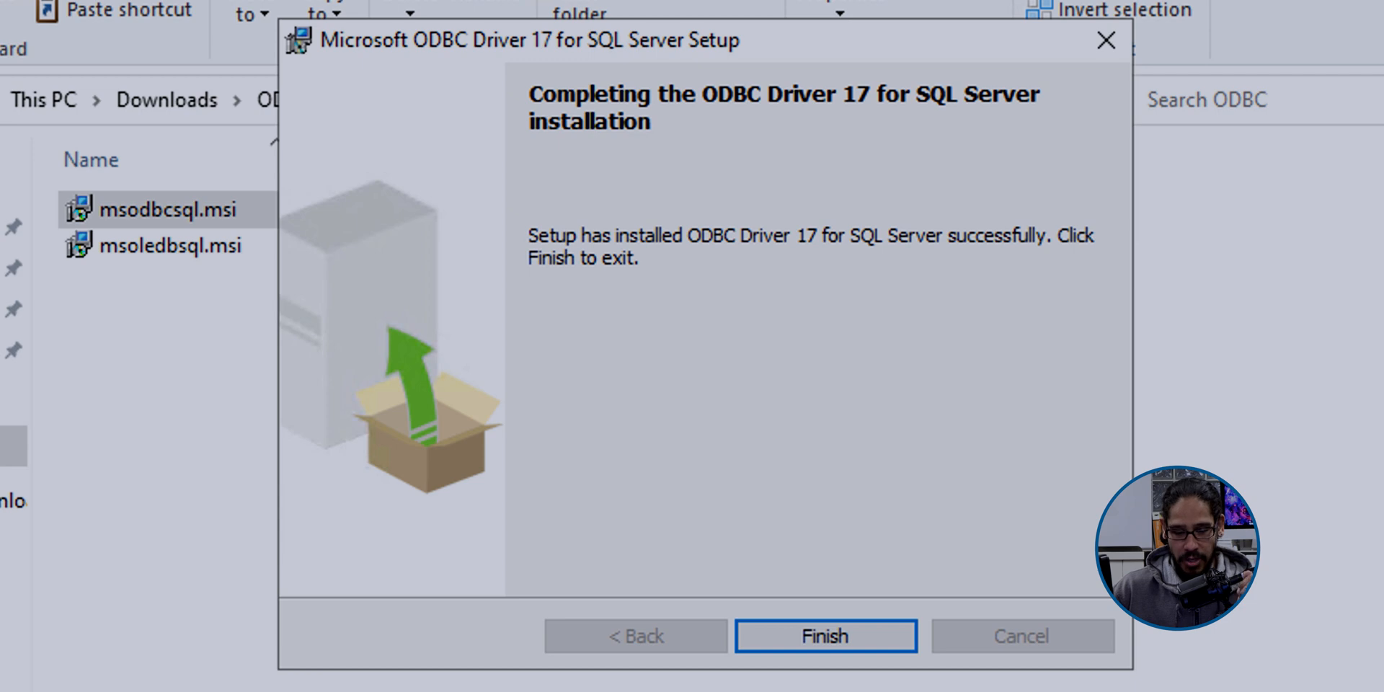
key(Return)
Install the OLE DB Driver for SQL Server from msoledbsql.msi, accepting the license terms and the default feature selection.
key(Down)
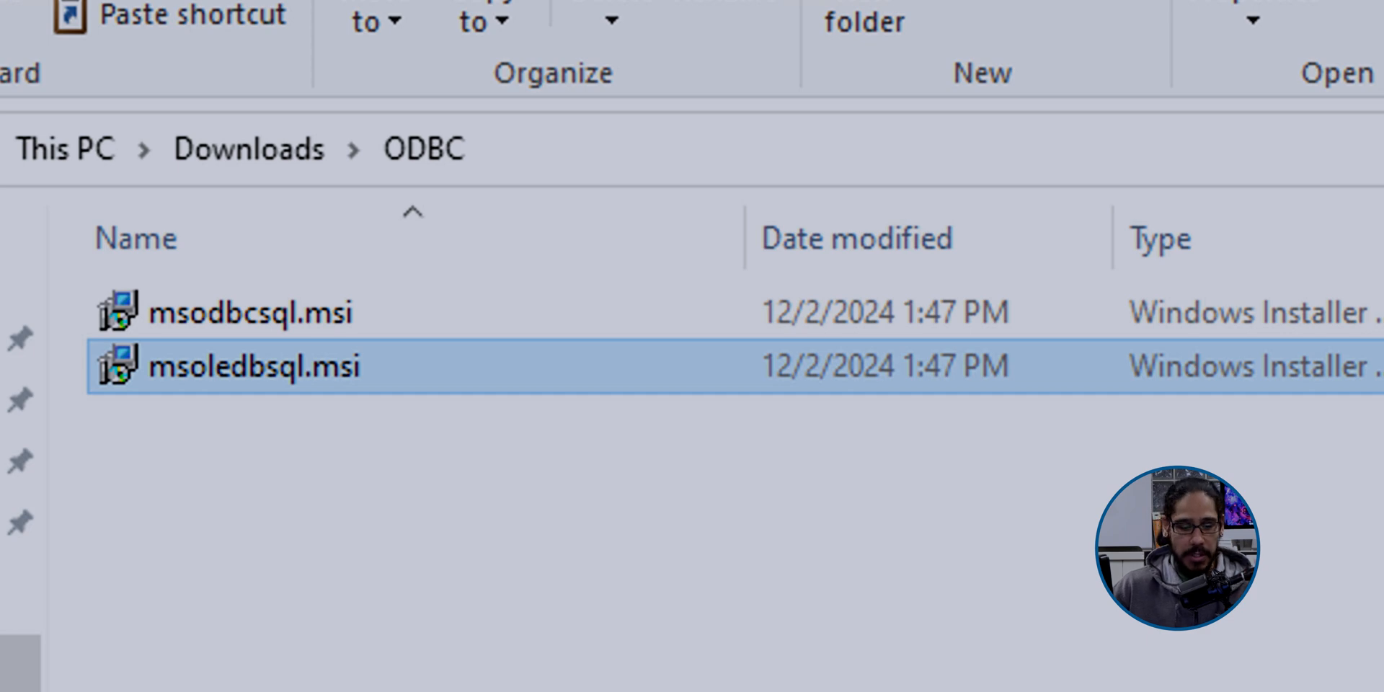
right_click(219, 371)
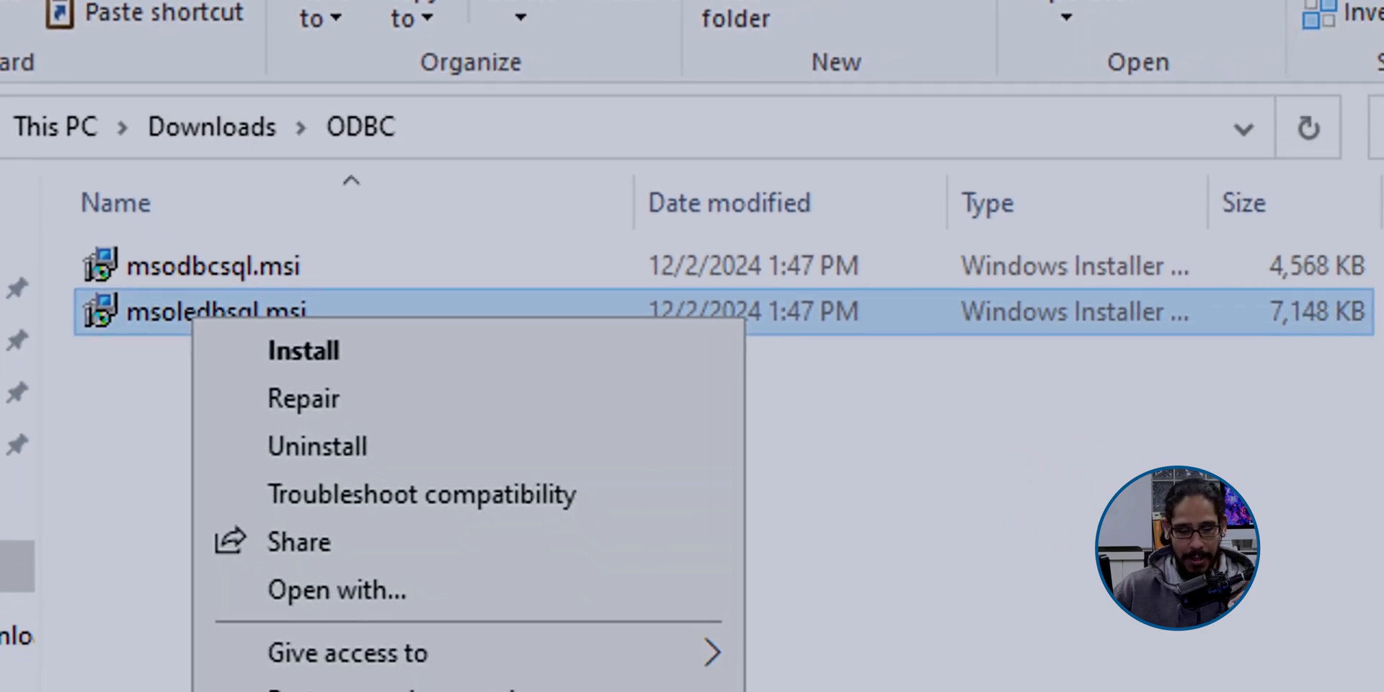
click(302, 412)
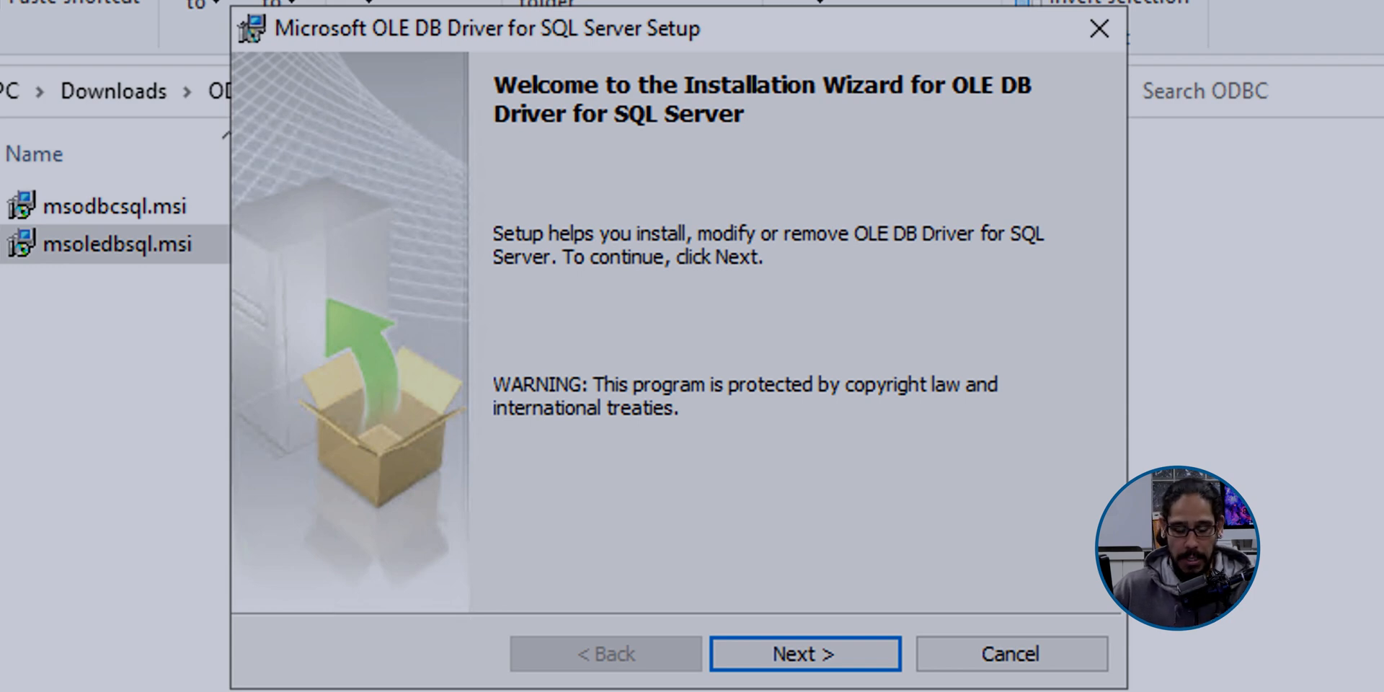
key(Return)
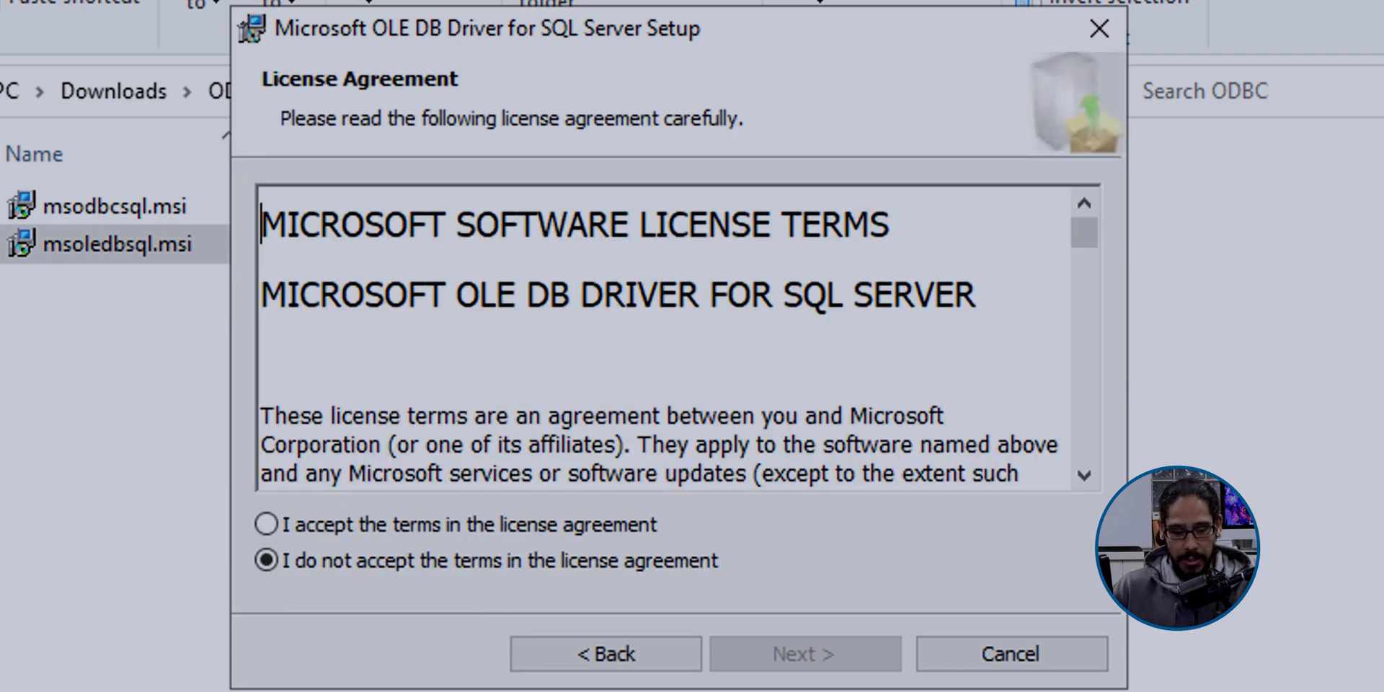
key(alt+a)
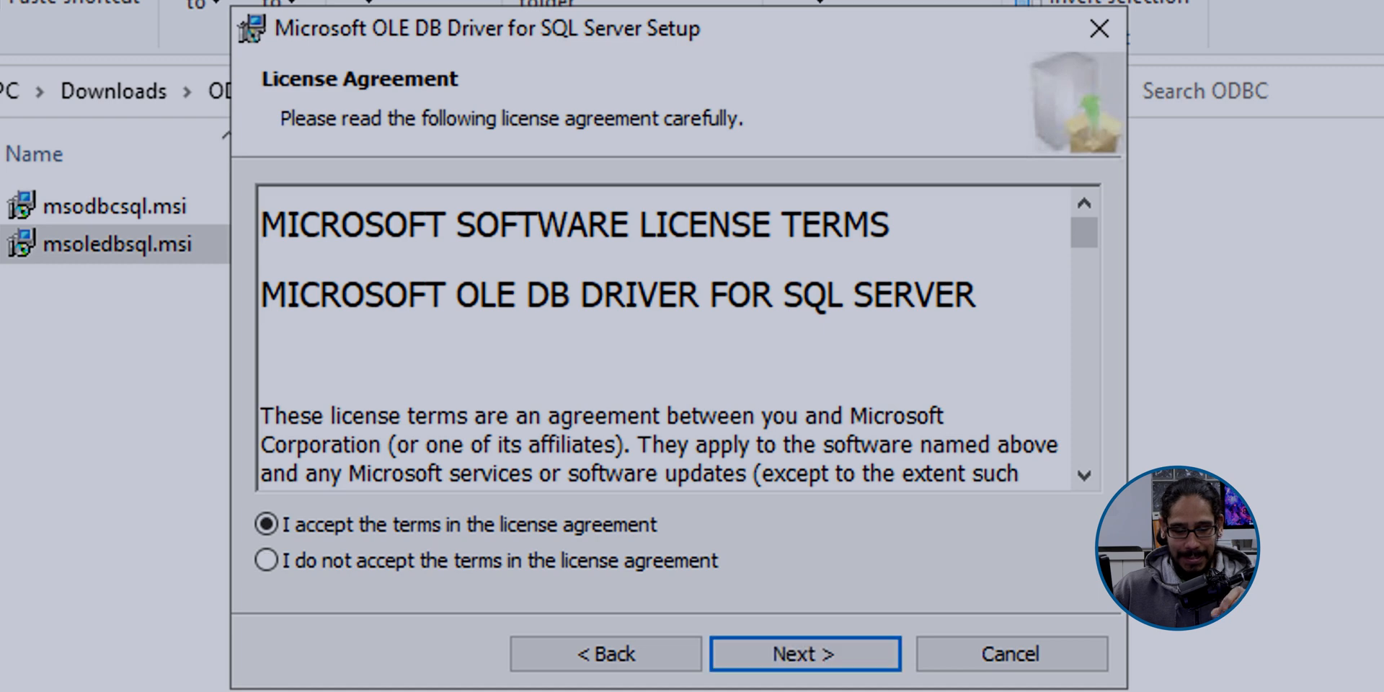
key(Return)
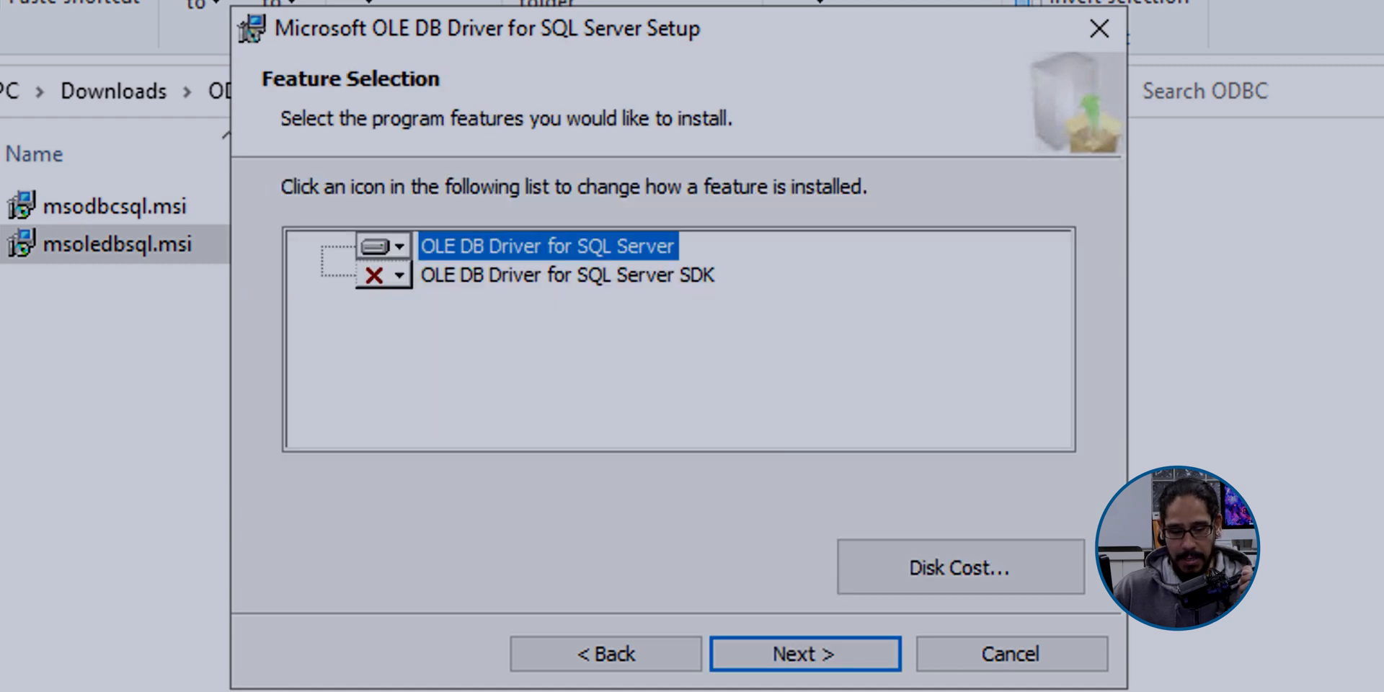
key(Return)
key(Return)
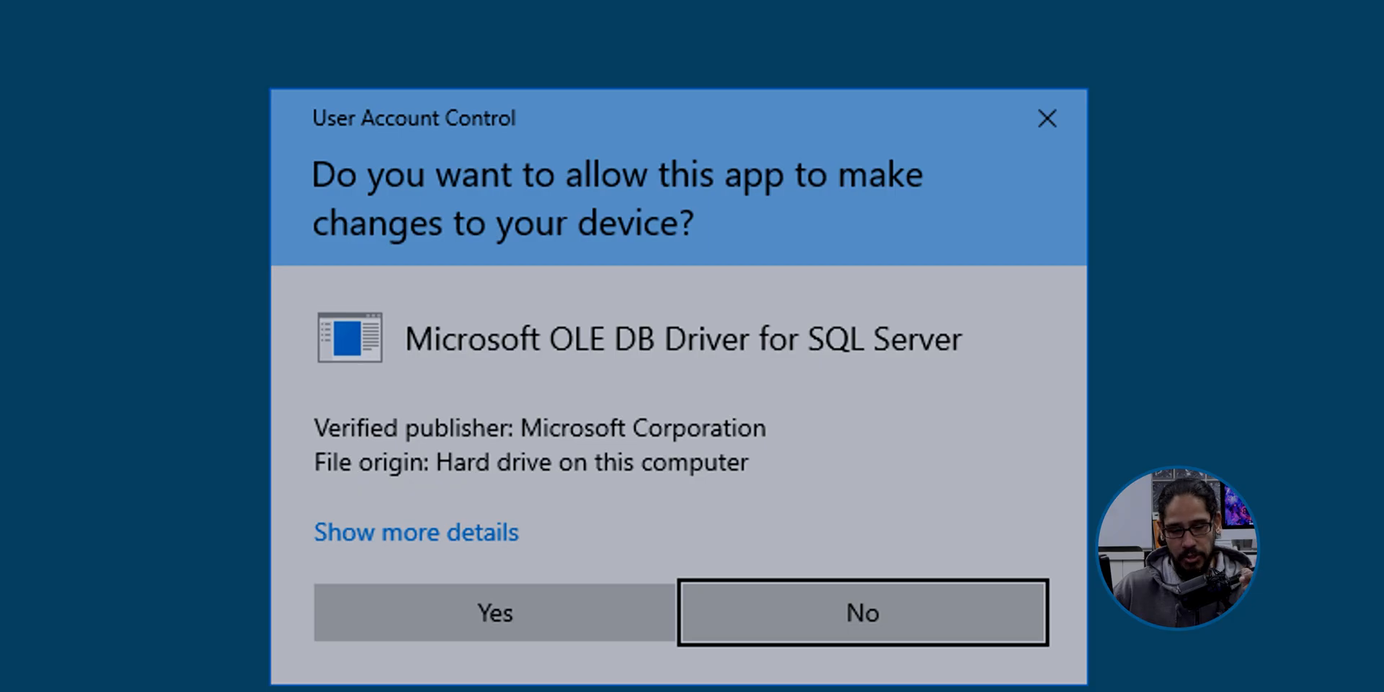